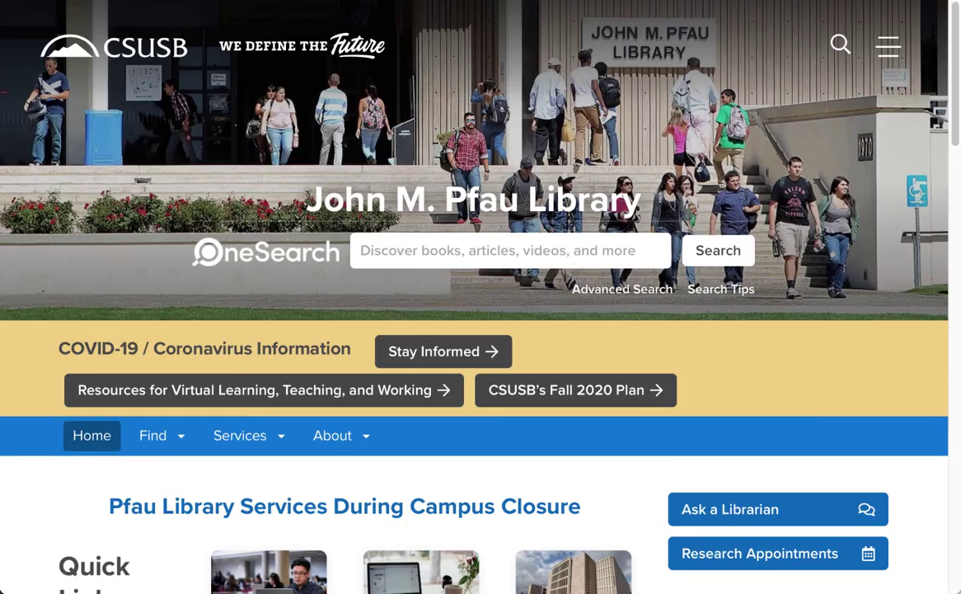
Step: Open the library's database list and choose the Kinesiology subject
scroll(950, 147, "down", 3)
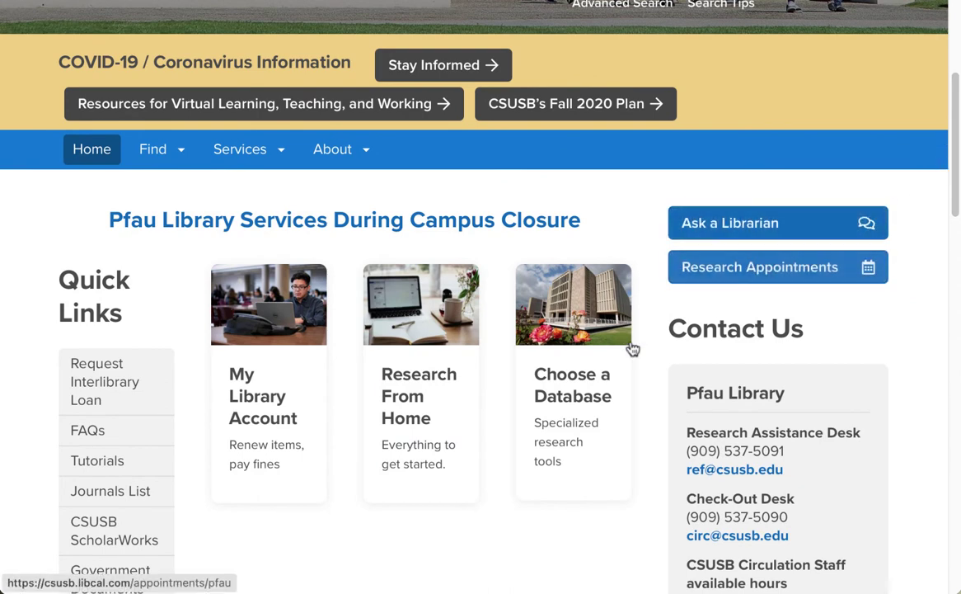
left_click(580, 366)
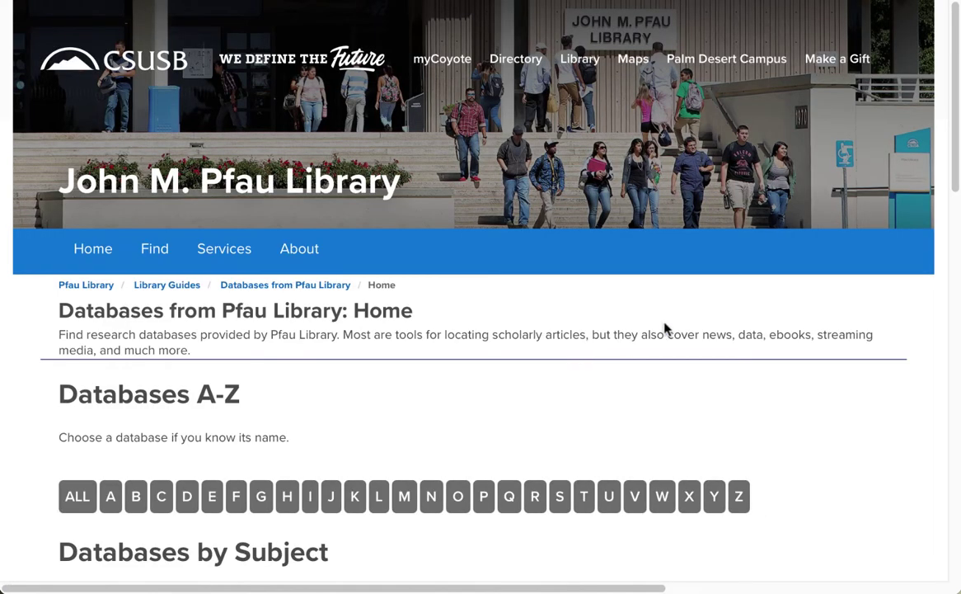
scroll(949, 119, "down", 2)
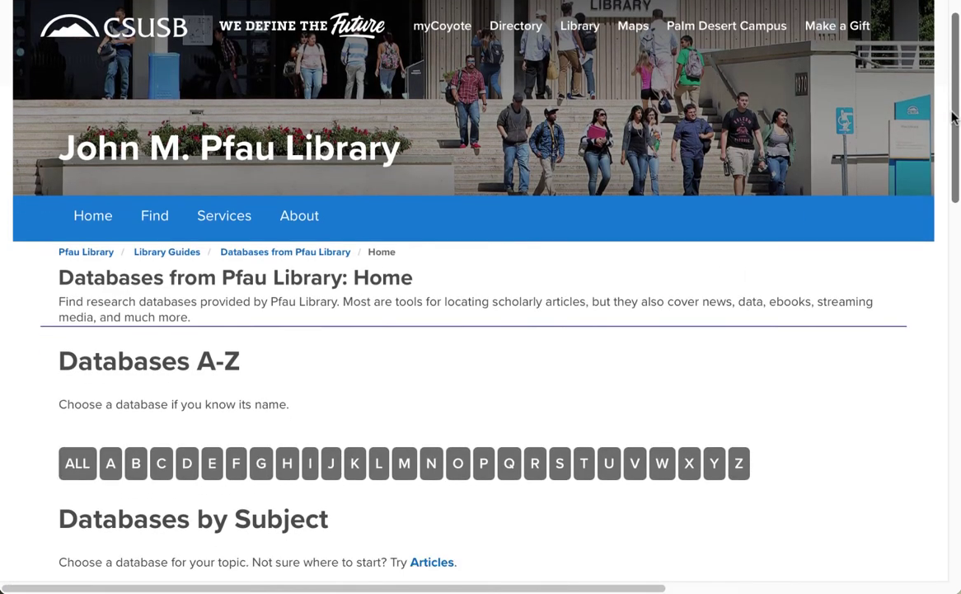
scroll(942, 158, "down", 5)
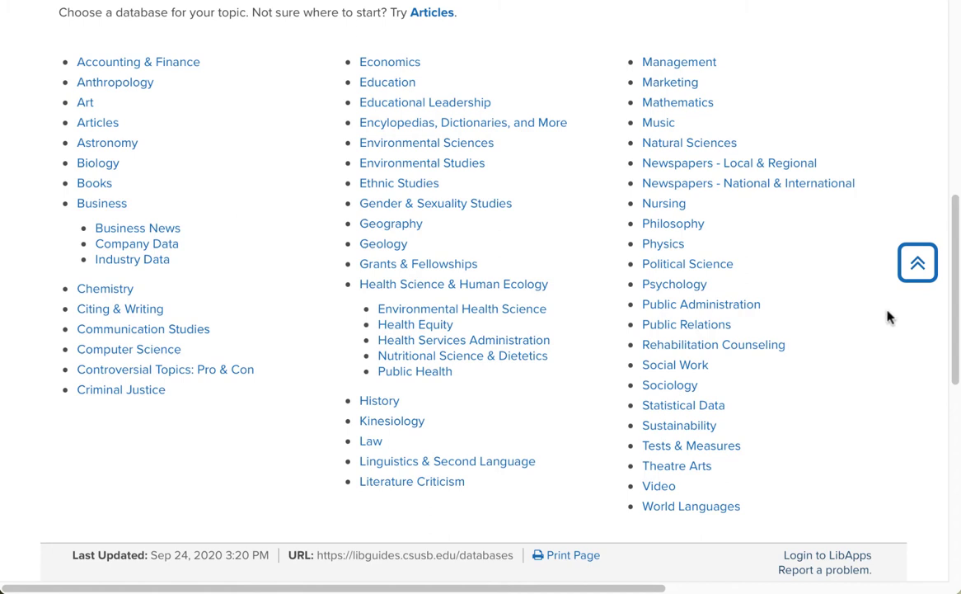
left_click(392, 422)
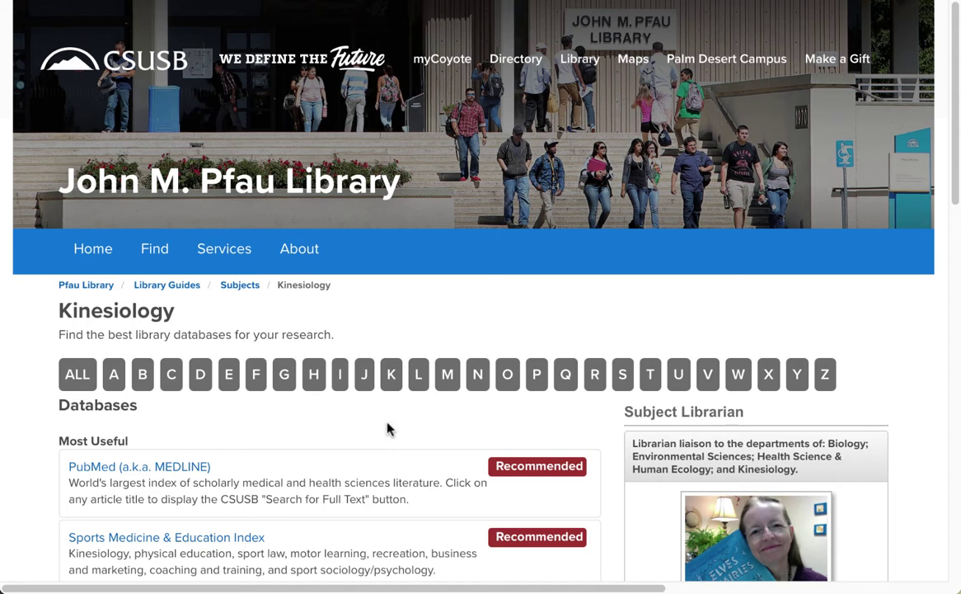
Step: Open the PubMed database from the Kinesiology list and search it for "common soccer injuries"
left_click(89, 472)
scroll(91, 474, "down", 3)
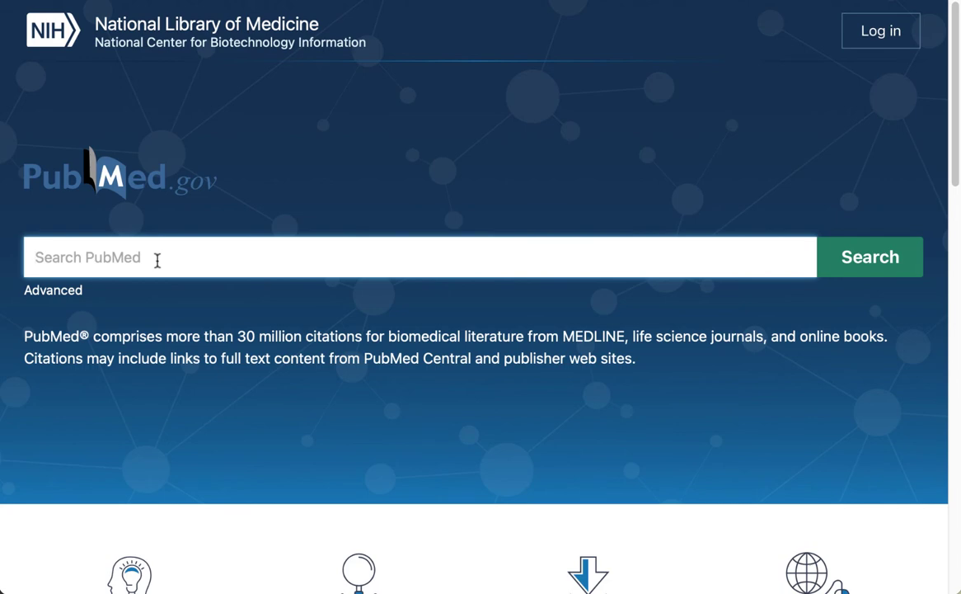
type("common so")
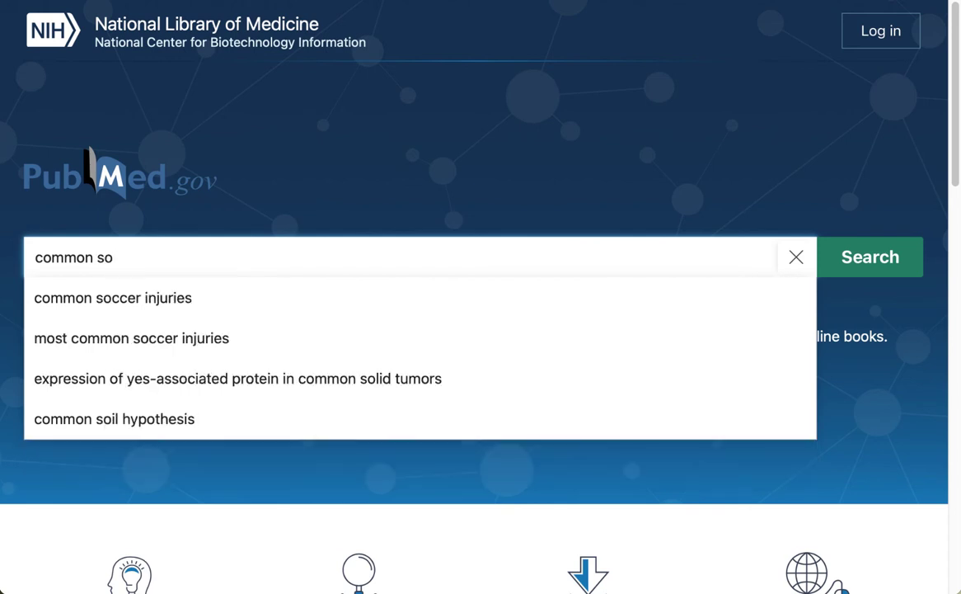
left_click(132, 307)
Step: Limit the search results to articles published in the last 5 years
scroll(812, 317, "down", 2)
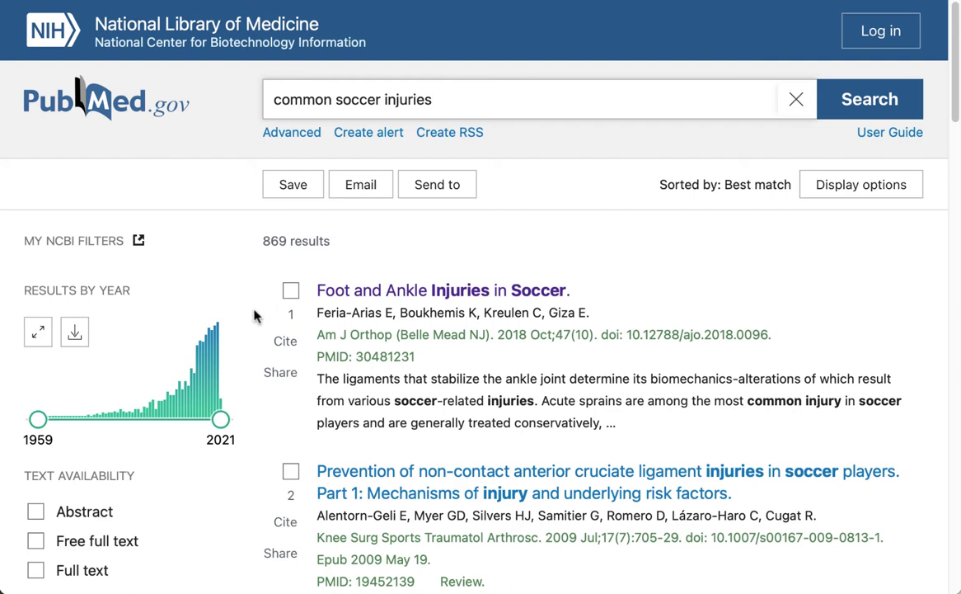
scroll(254, 315, "down", 2)
scroll(254, 315, "down", 2)
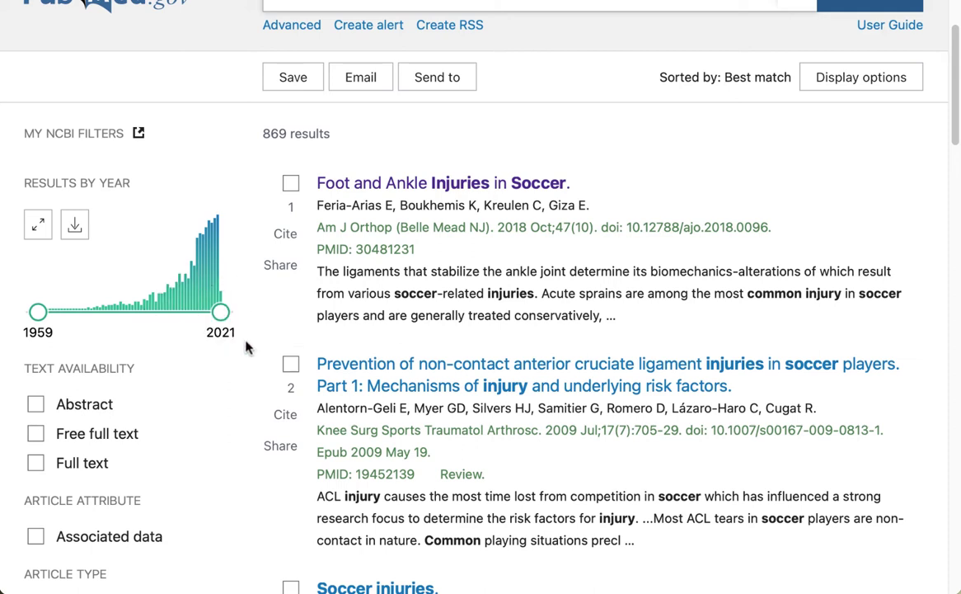
scroll(248, 330, "down", 2)
scroll(245, 345, "down", 6)
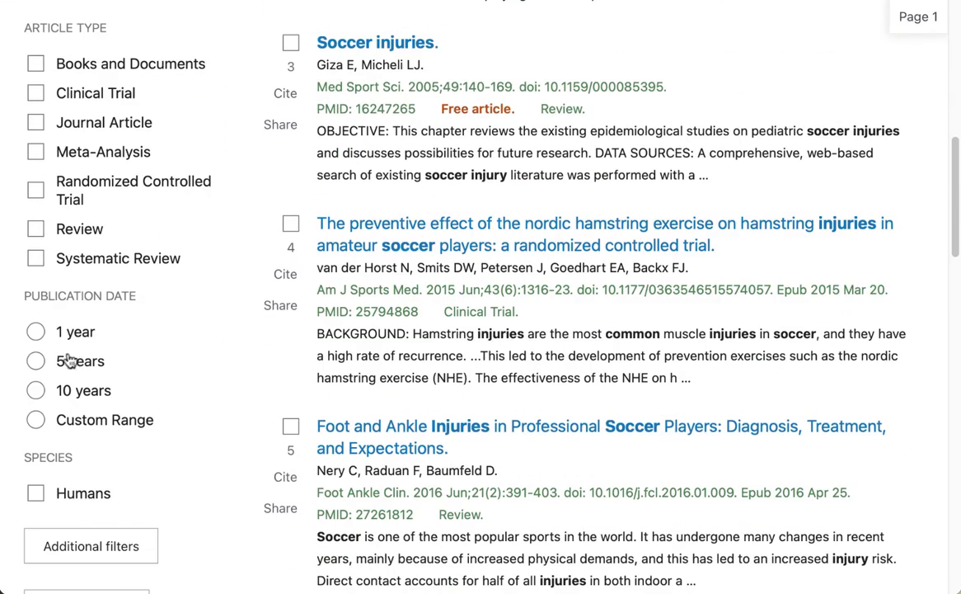
left_click(37, 362)
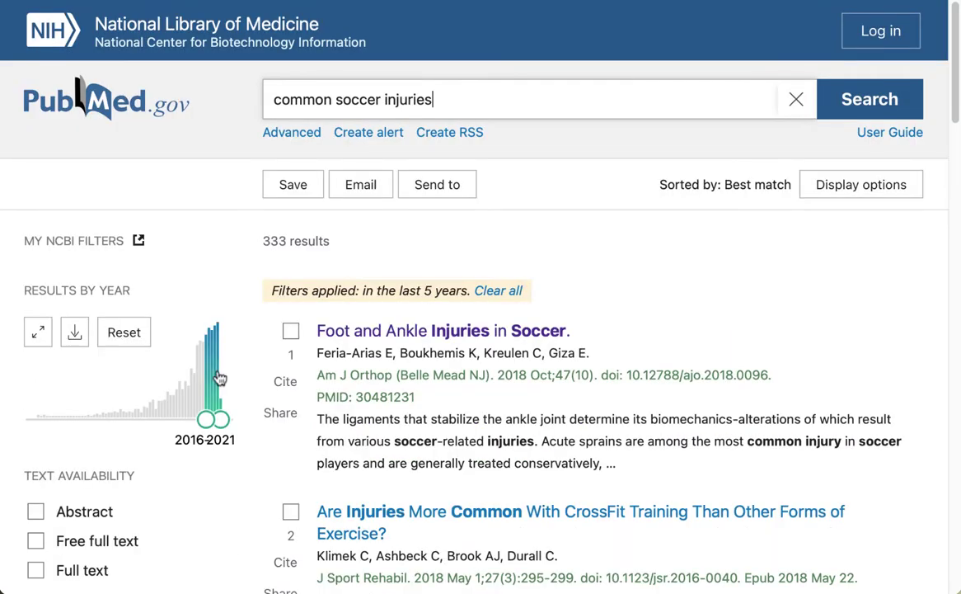
Step: Restrict the results to the Journal Article type
scroll(248, 377, "down", 3)
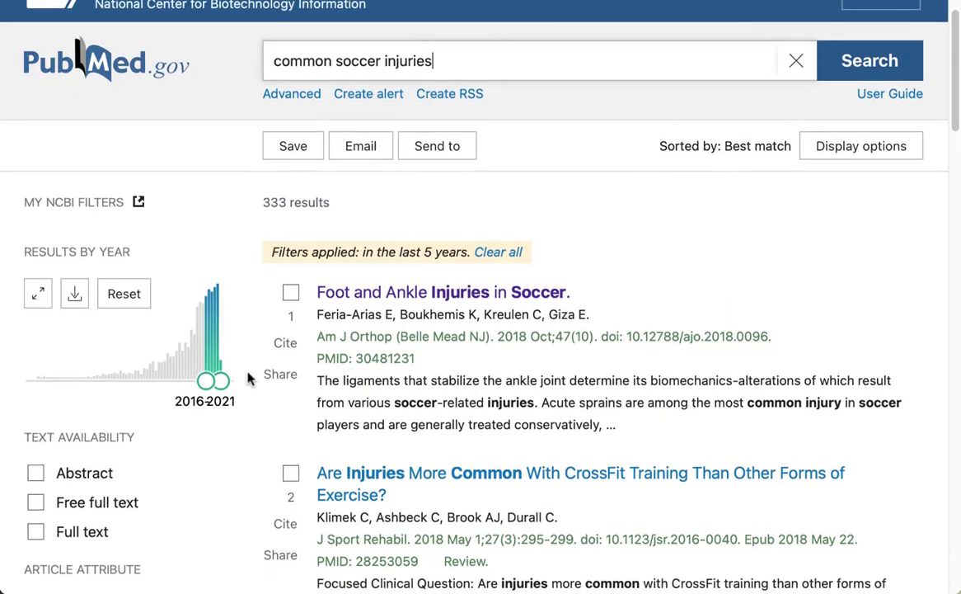
scroll(248, 376, "down", 4)
scroll(250, 378, "down", 2)
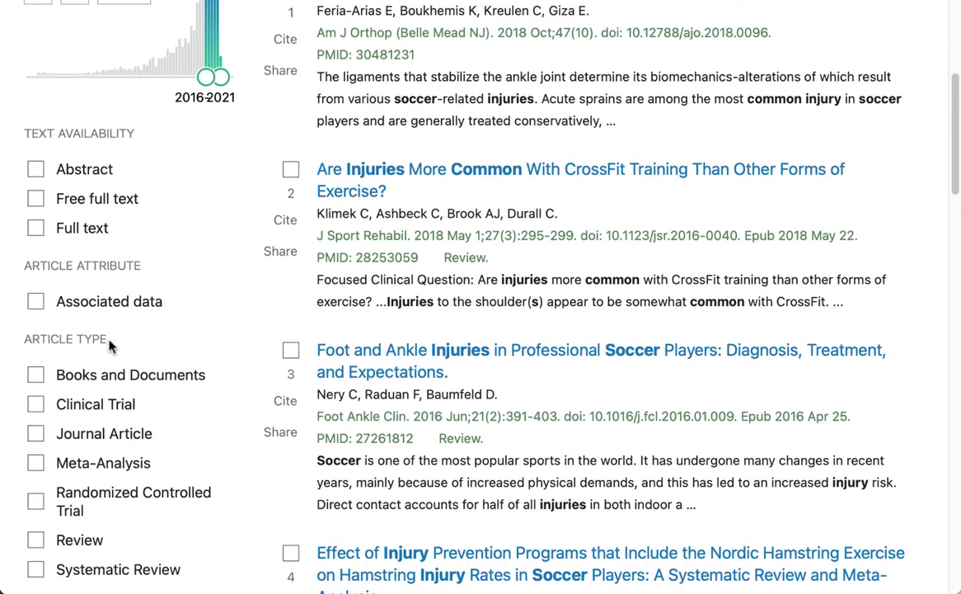
left_click(35, 437)
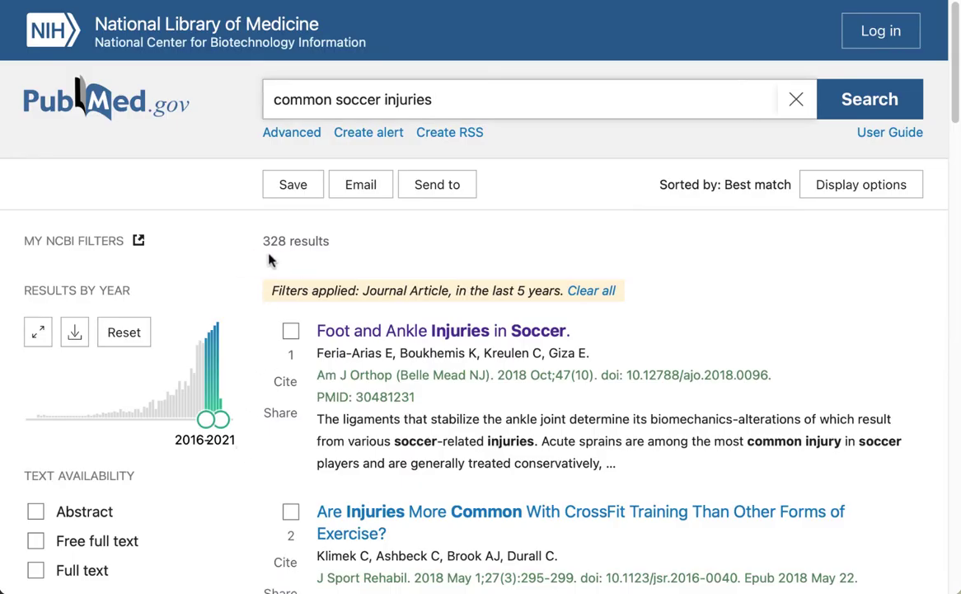
Step: Add the Practice Guideline article type and the Female sex option to the available filters
scroll(220, 508, "down", 1)
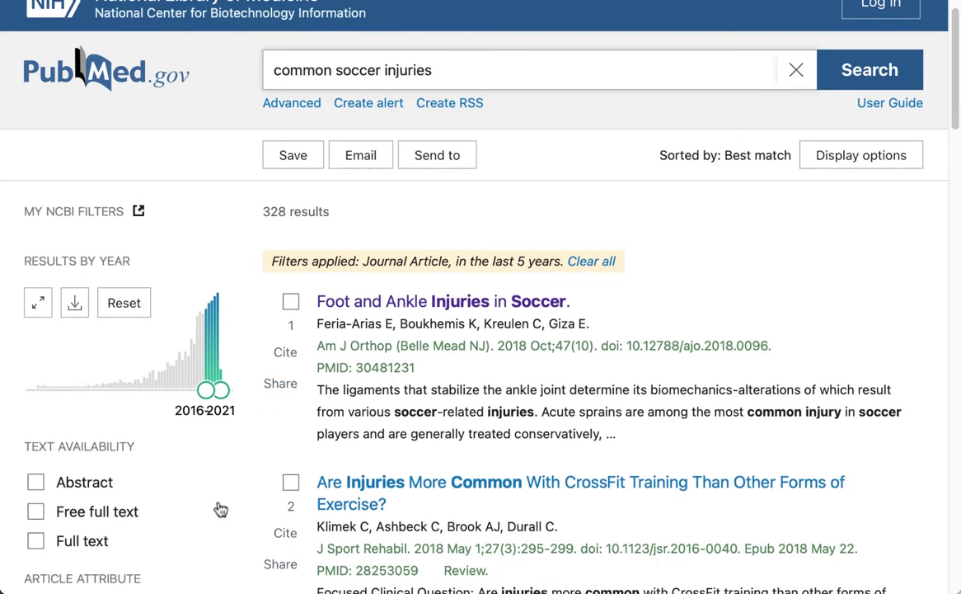
scroll(220, 508, "down", 5)
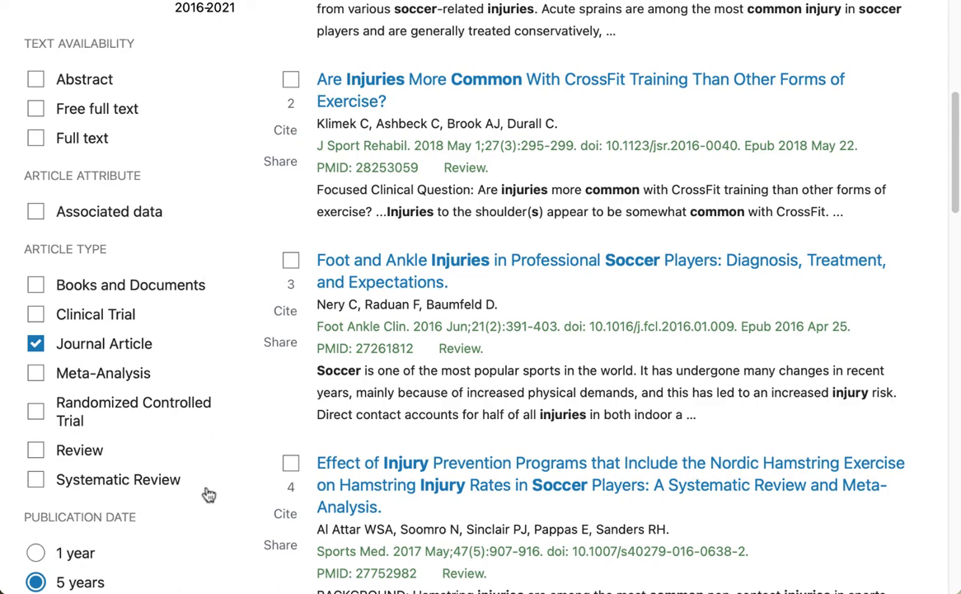
scroll(208, 497, "down", 5)
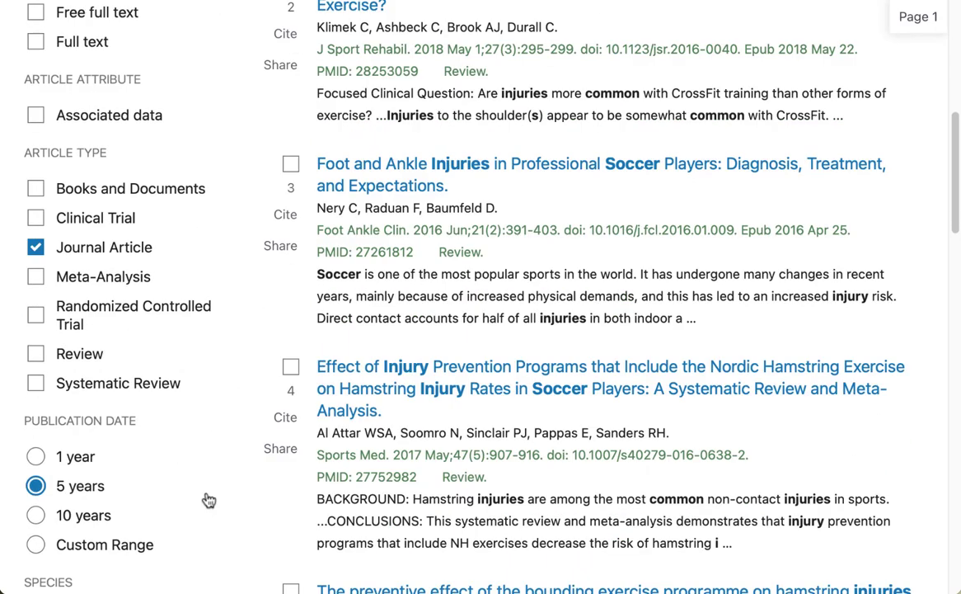
scroll(208, 498, "down", 1)
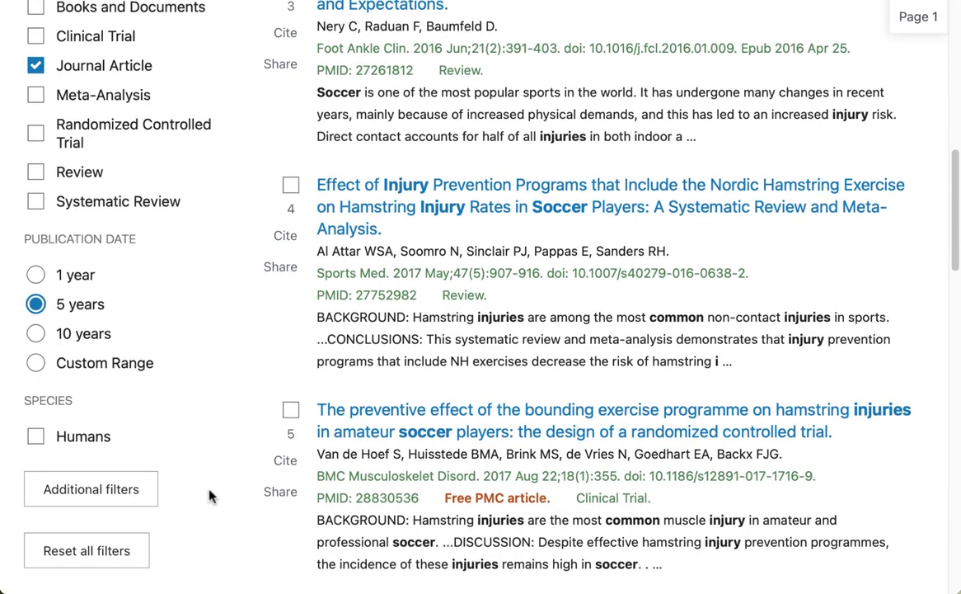
left_click(74, 492)
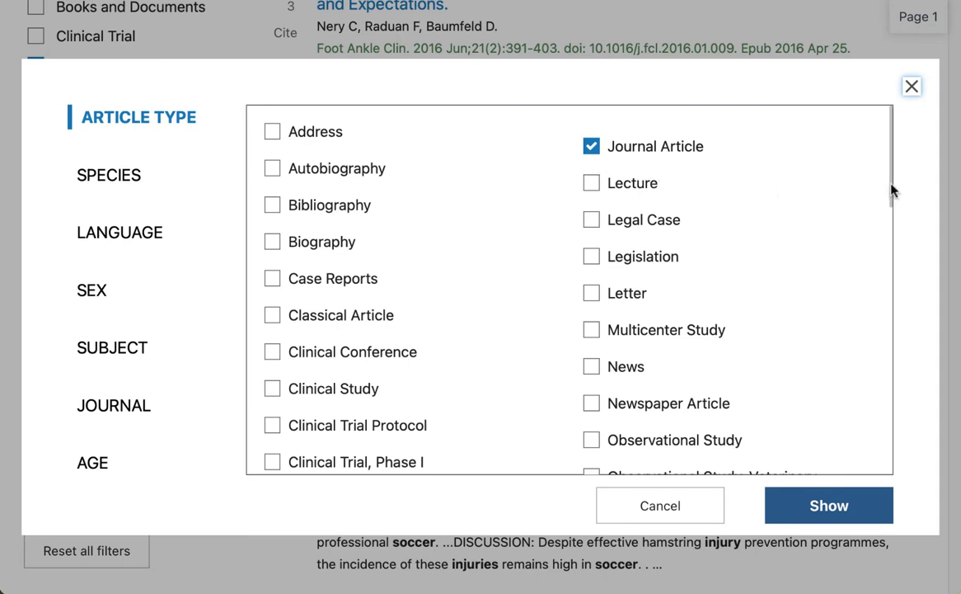
left_click_drag(890, 190, 887, 309)
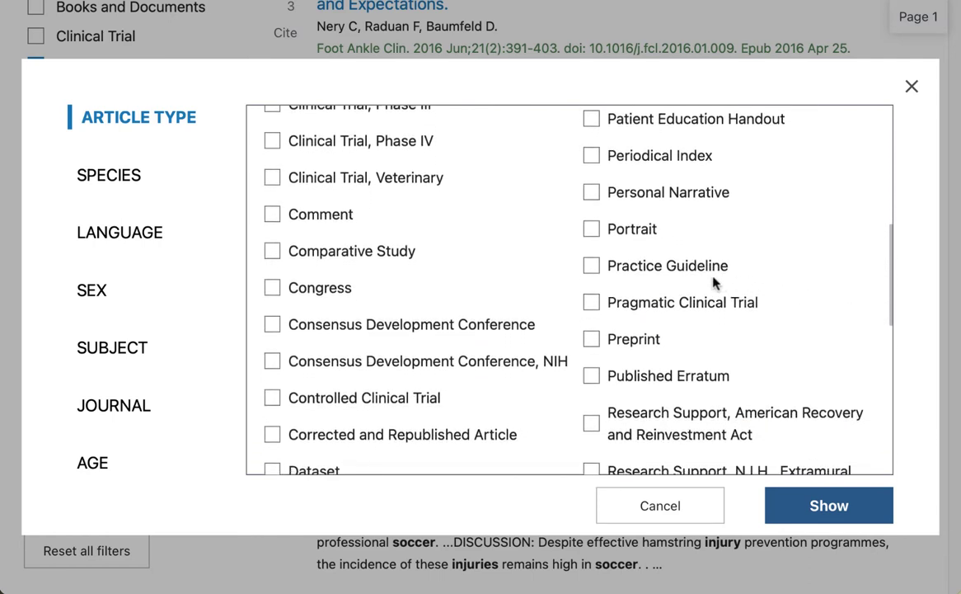
left_click(592, 267)
left_click(82, 297)
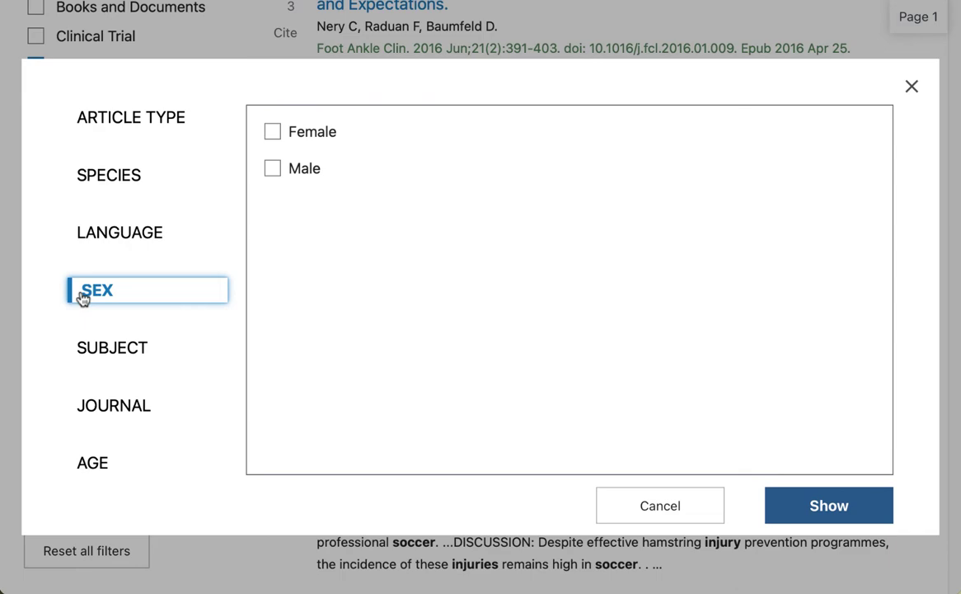
left_click(273, 133)
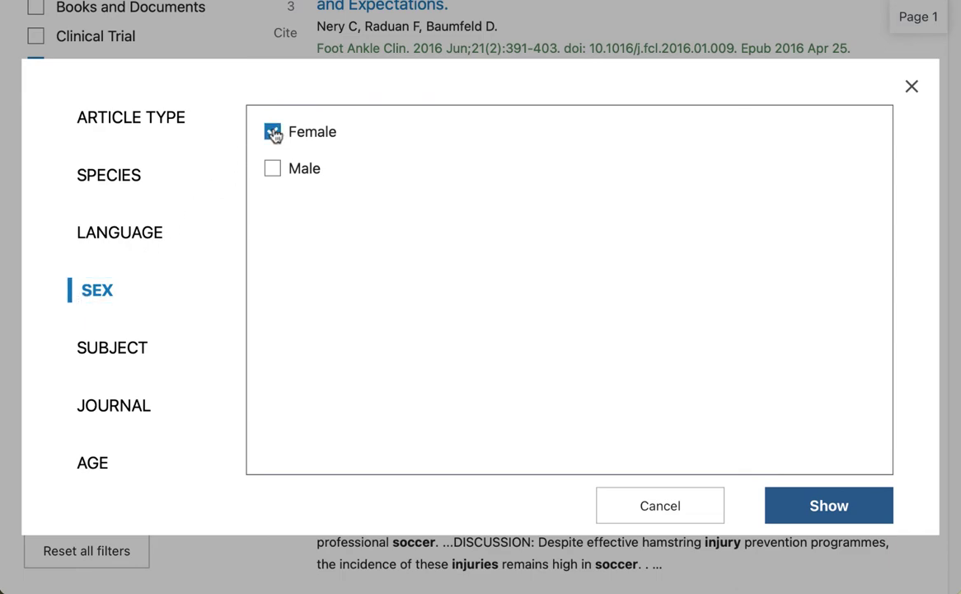
left_click(785, 505)
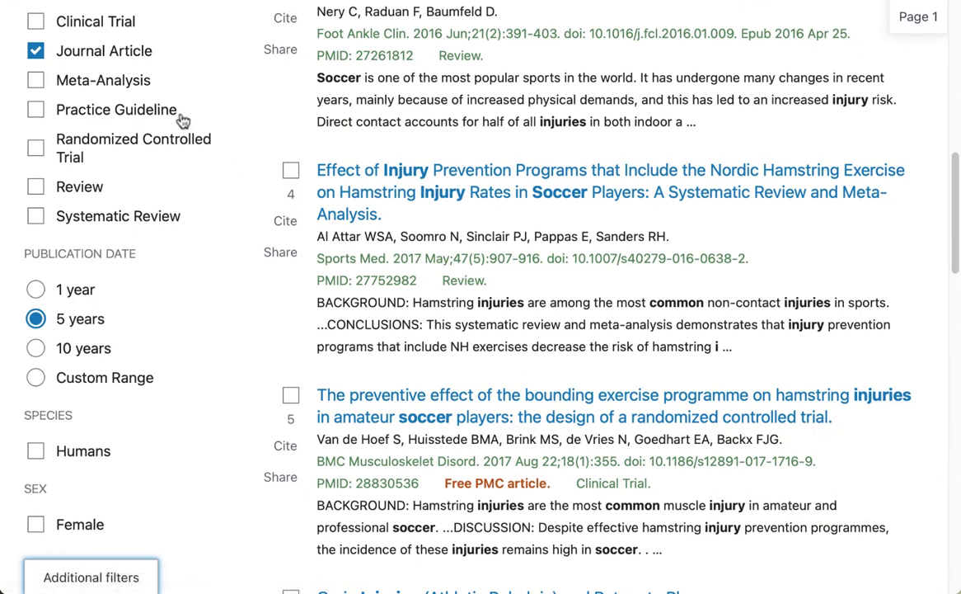
Step: Apply the Practice Guideline and Female filters to the search results
left_click(35, 111)
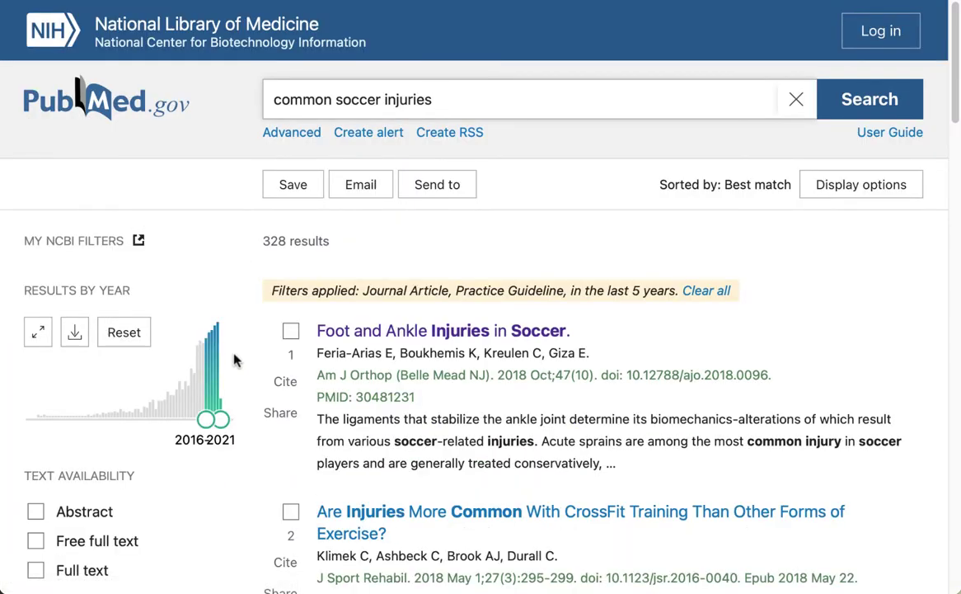
scroll(226, 482, "down", 3)
scroll(227, 478, "down", 2)
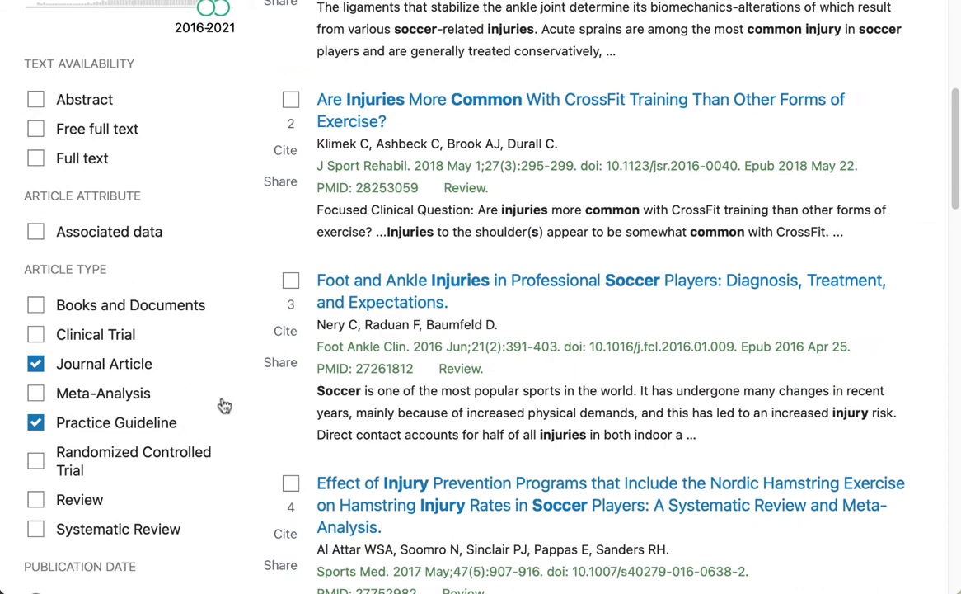
scroll(224, 408, "down", 3)
scroll(223, 410, "down", 6)
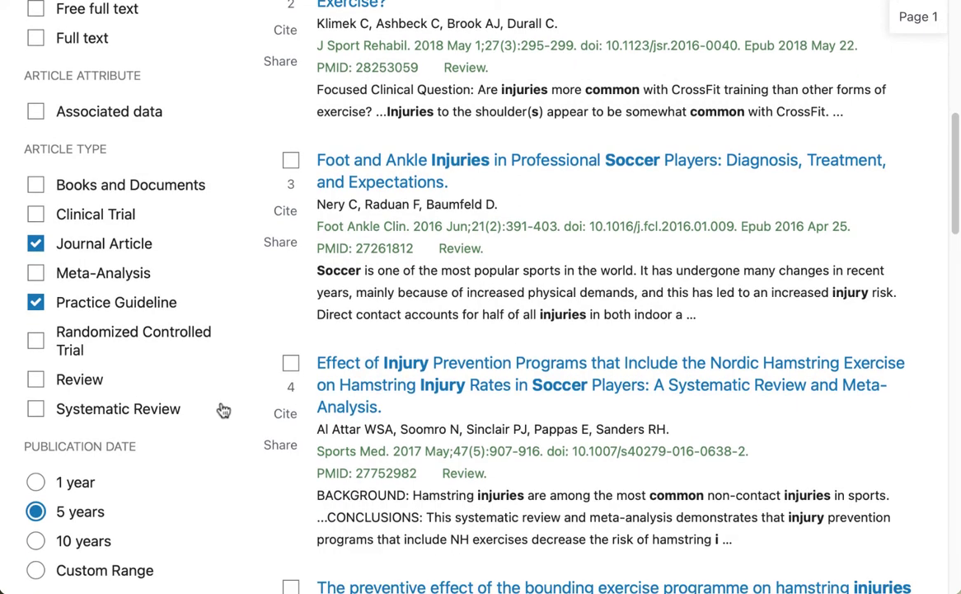
scroll(221, 409, "down", 1)
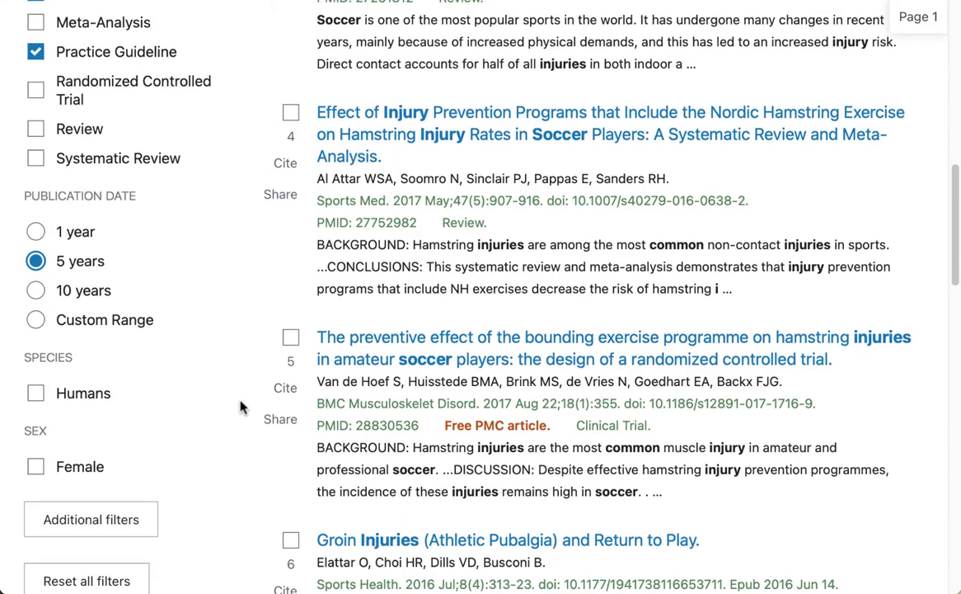
left_click(37, 467)
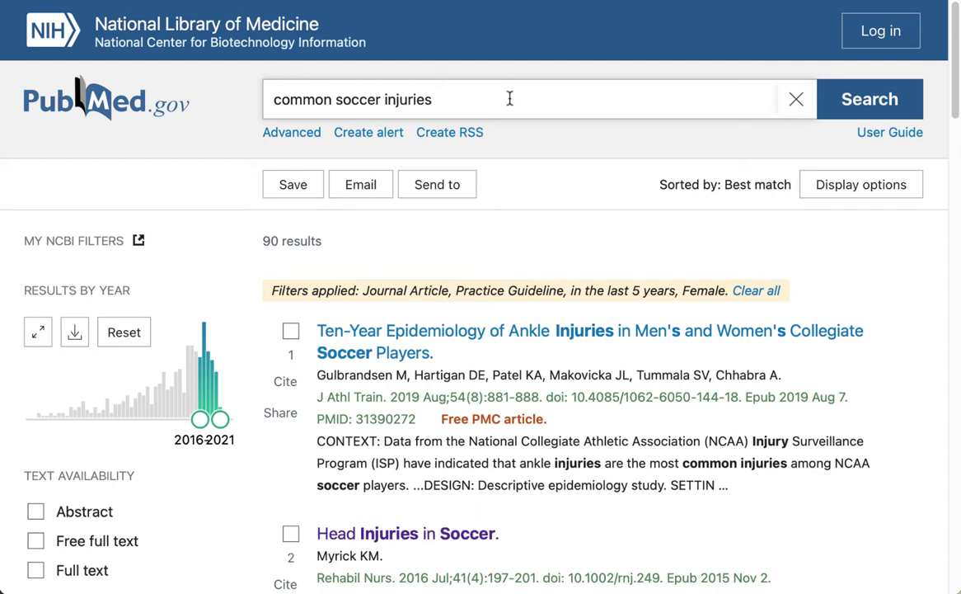
Step: Refine the search to "common soccer injuries head" and open the article "Head Injuries in Soccer"
type("head")
left_click(861, 100)
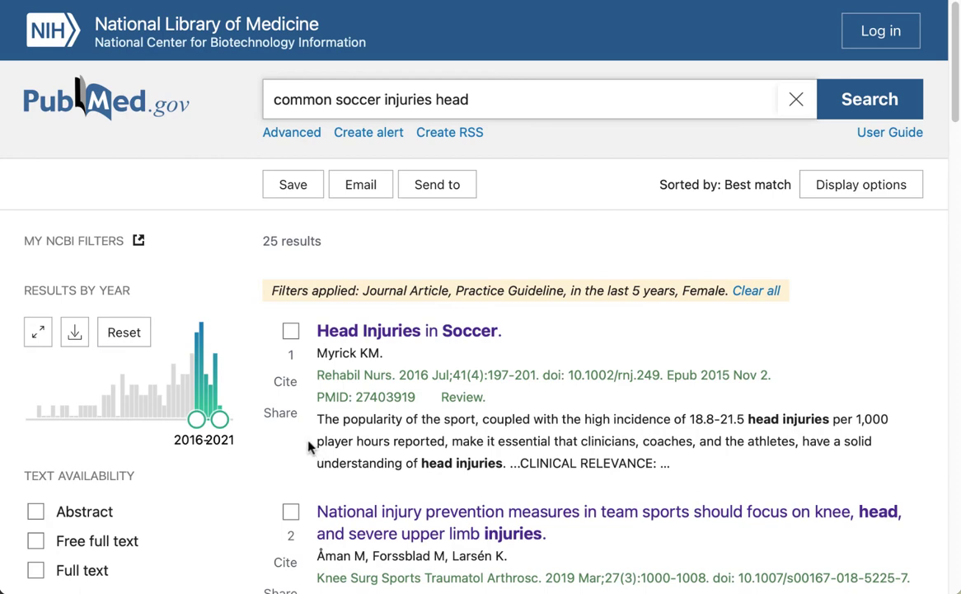
left_click(335, 336)
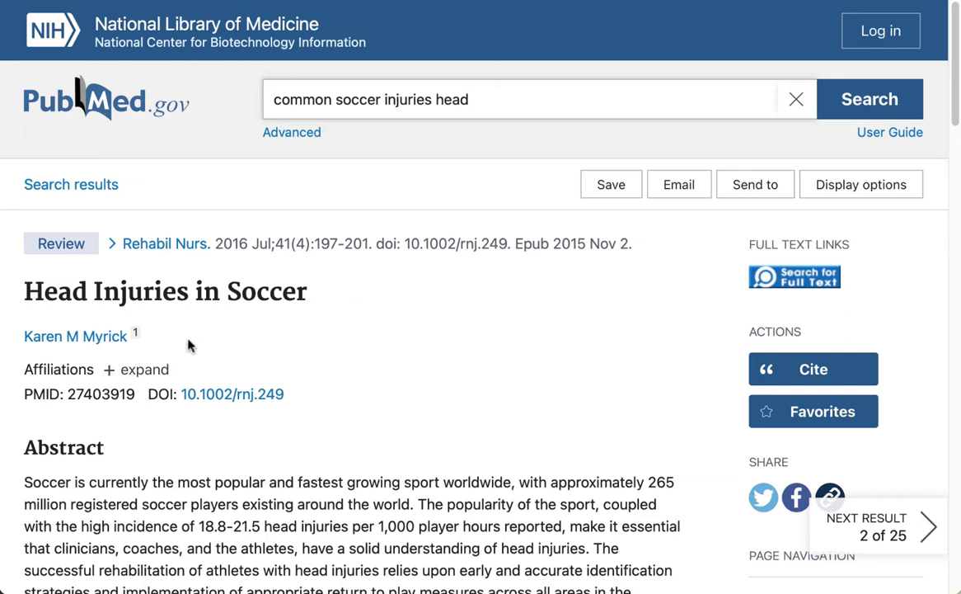
Step: Review the article's abstract, similar articles and MeSH terms, and look for its full text through the library
scroll(593, 398, "down", 1)
scroll(592, 397, "down", 5)
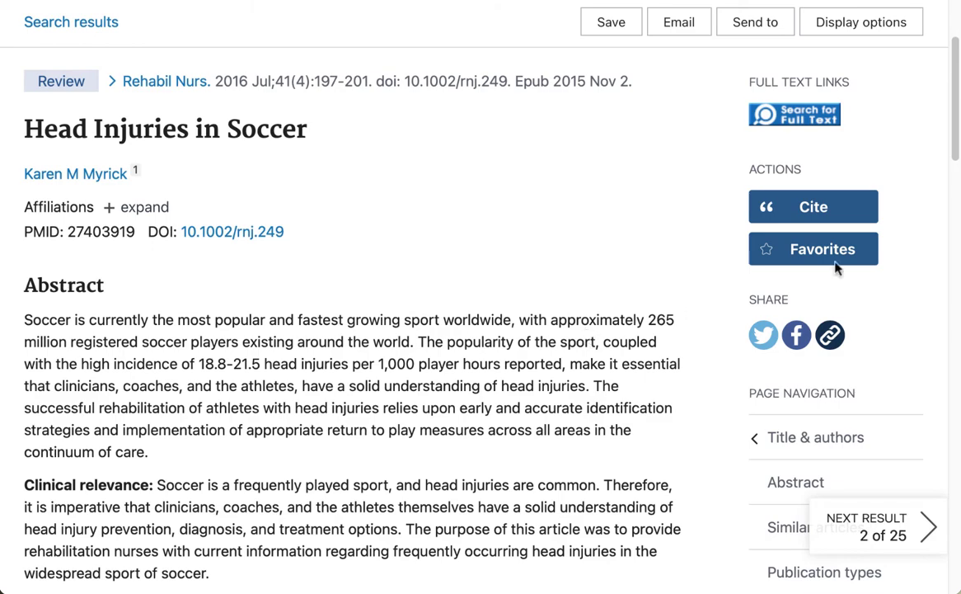
left_click_drag(955, 152, 958, 260)
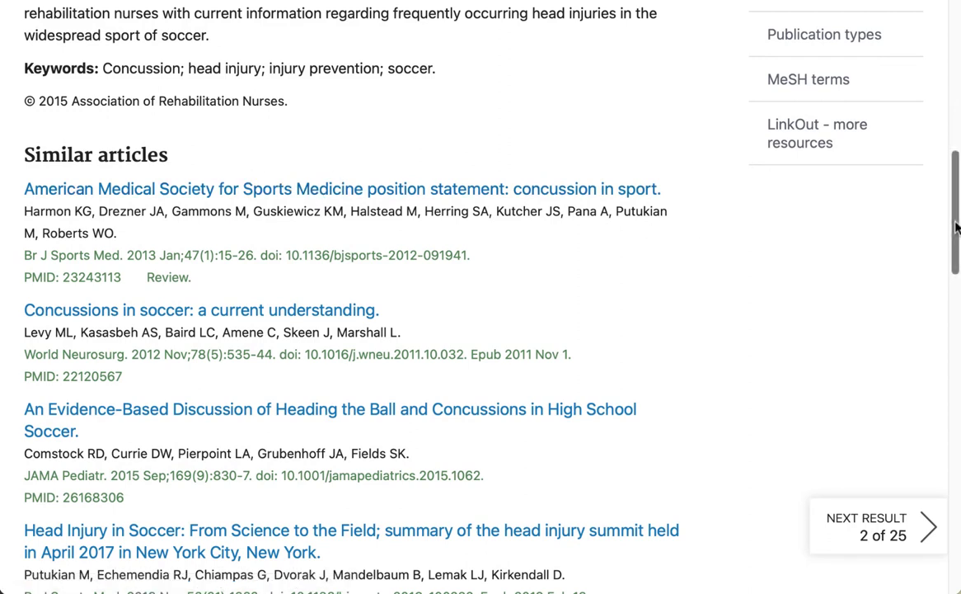
left_click_drag(954, 208, 953, 350)
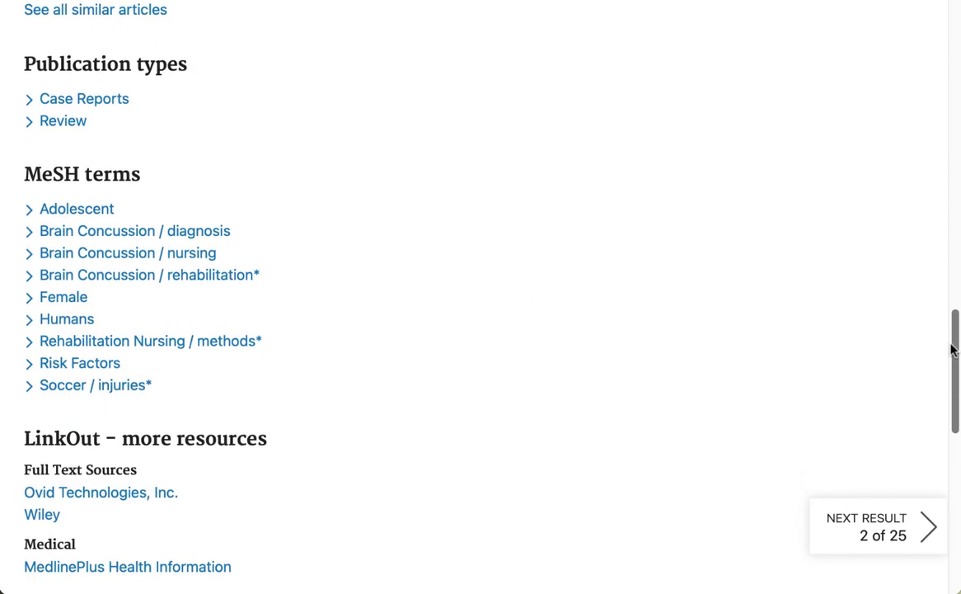
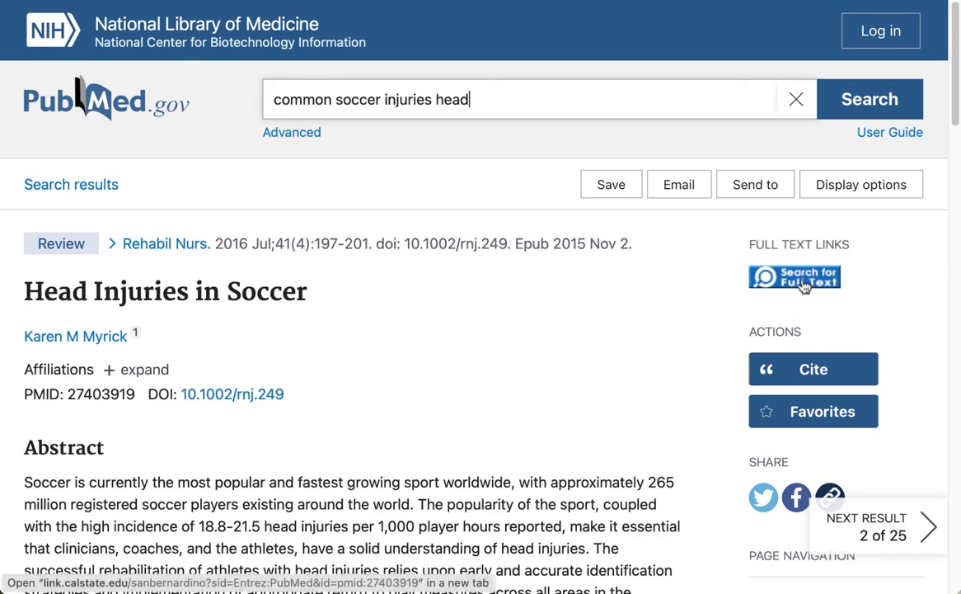
left_click(803, 282)
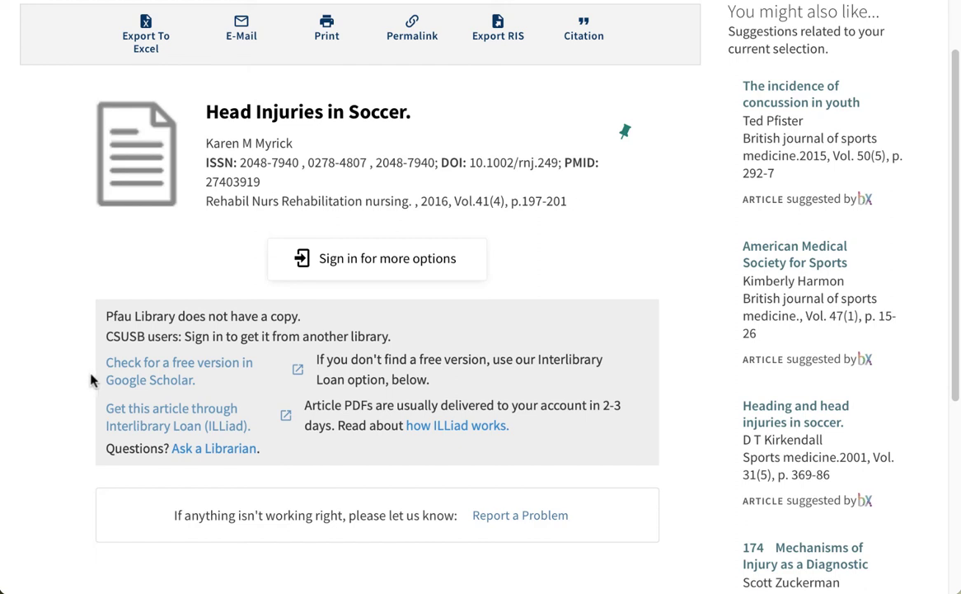
Step: Check Google Scholar for a free version of "Head Injuries in Soccer" and return to the article's PubMed record
left_click(148, 386)
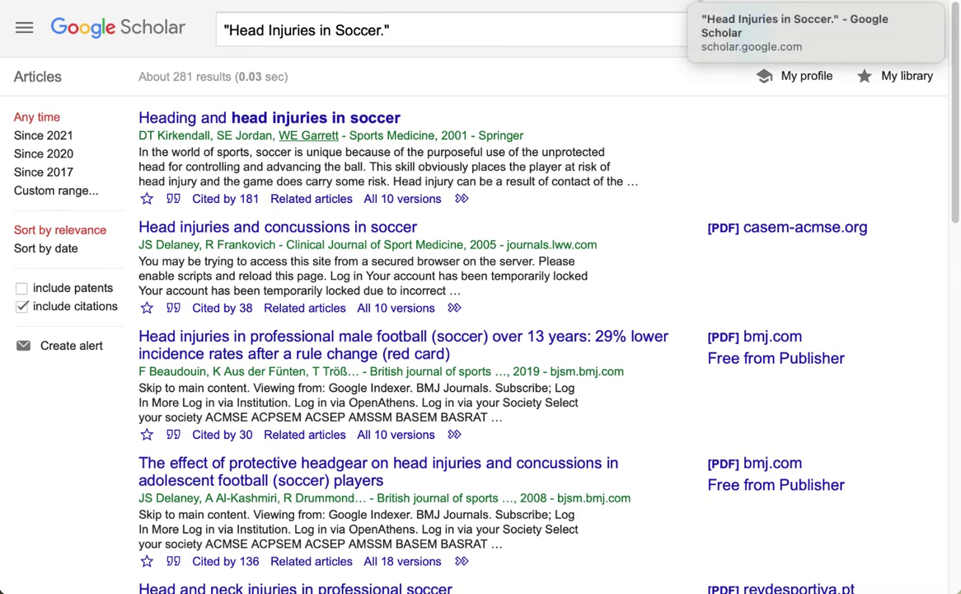
left_click(726, 1)
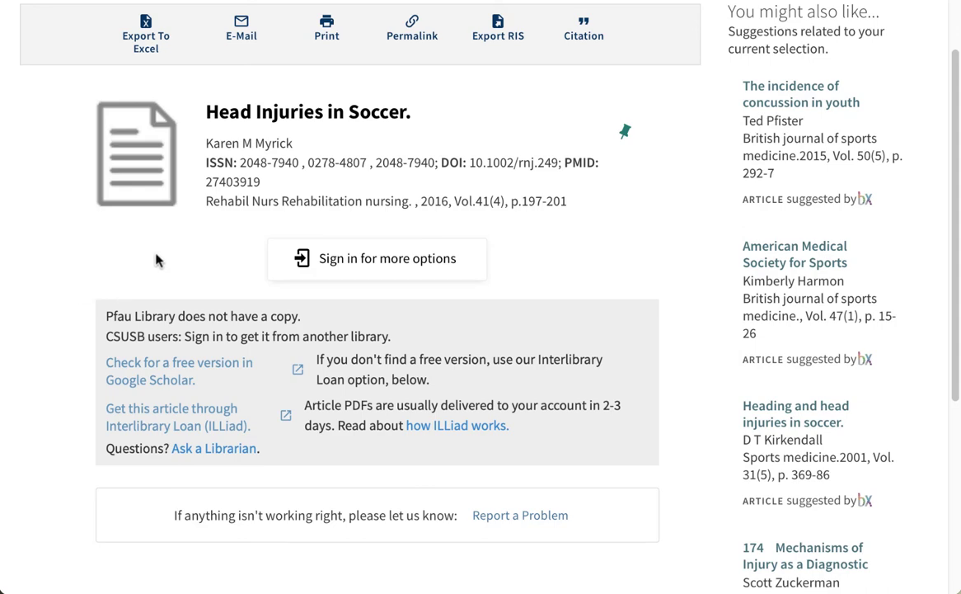
key("super+w")
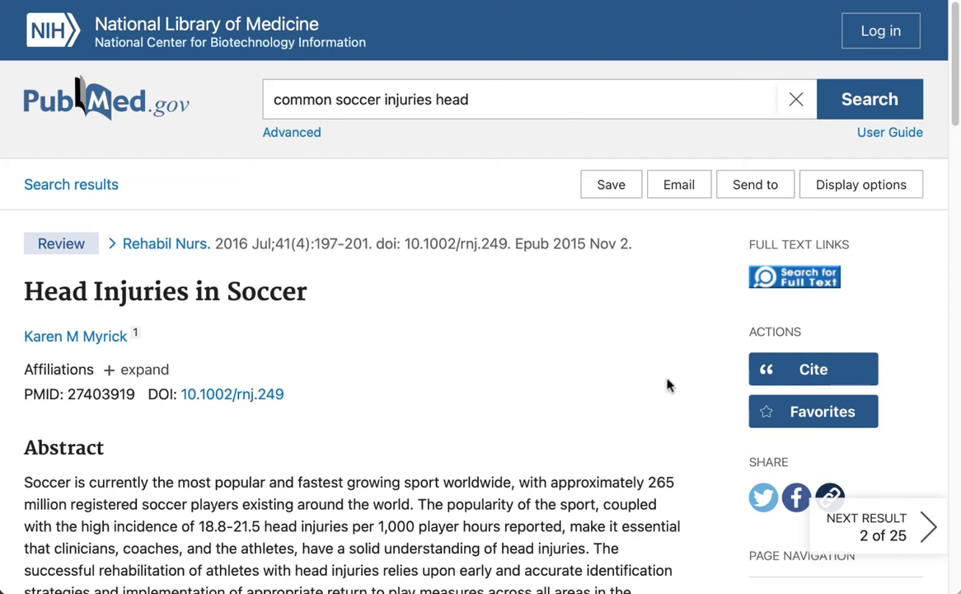
Step: View the citation for "Head Injuries in Soccer" in APA format and close it
left_click(804, 371)
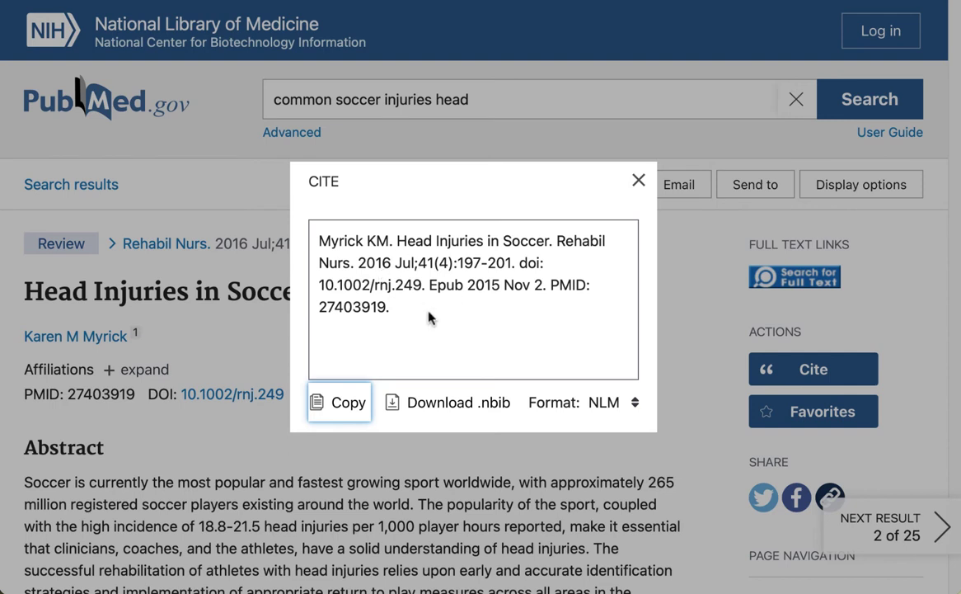
left_click(634, 410)
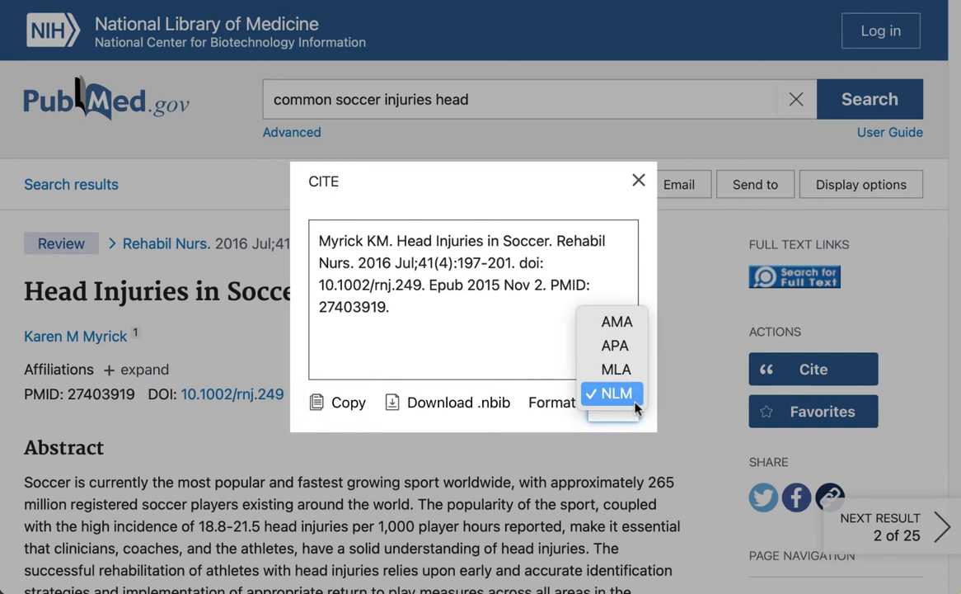
left_click(634, 346)
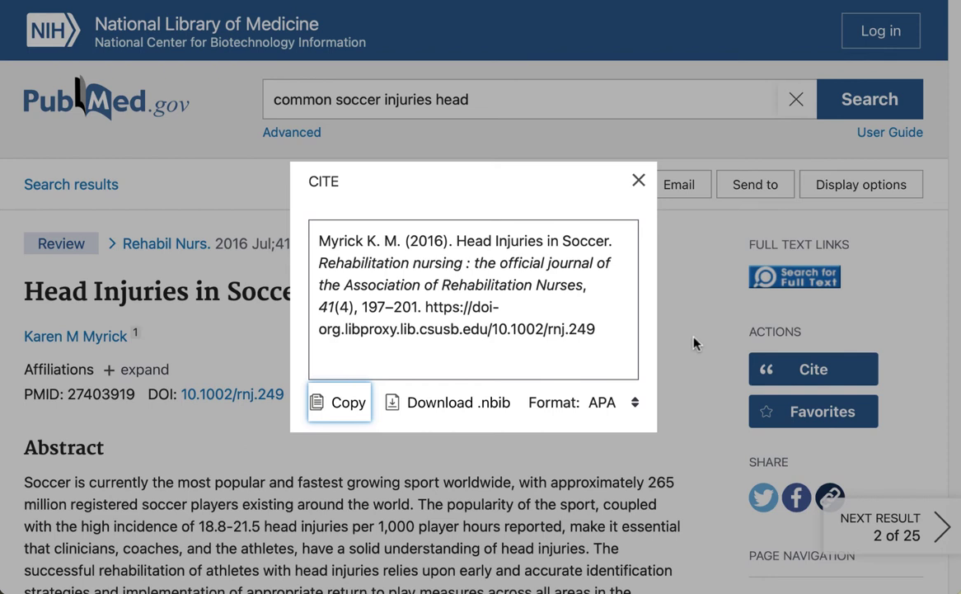
left_click(639, 182)
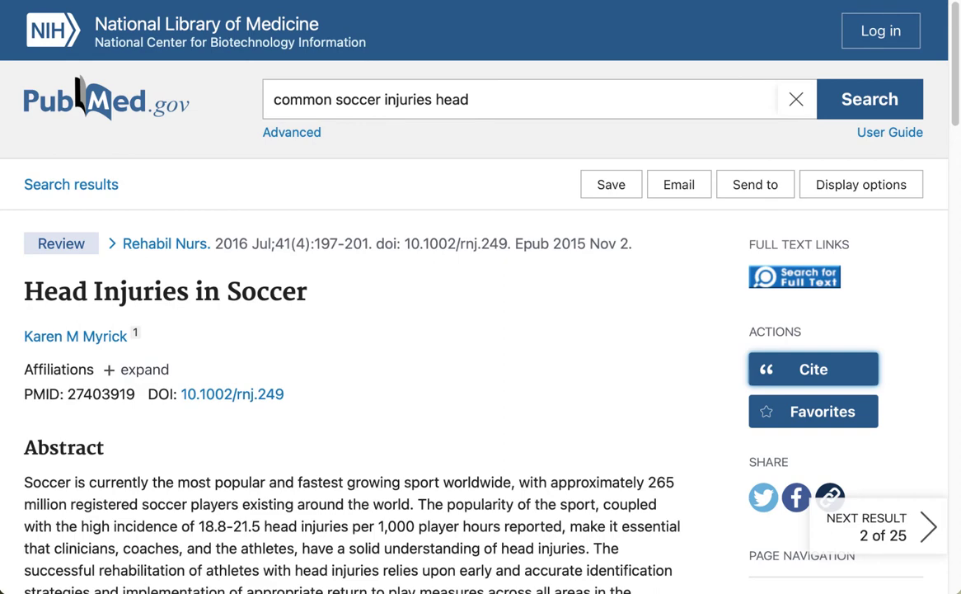
Step: Open "National injury prevention measures in team sports" from the results, check its full text through the library, and return to the results
key("alt+Left")
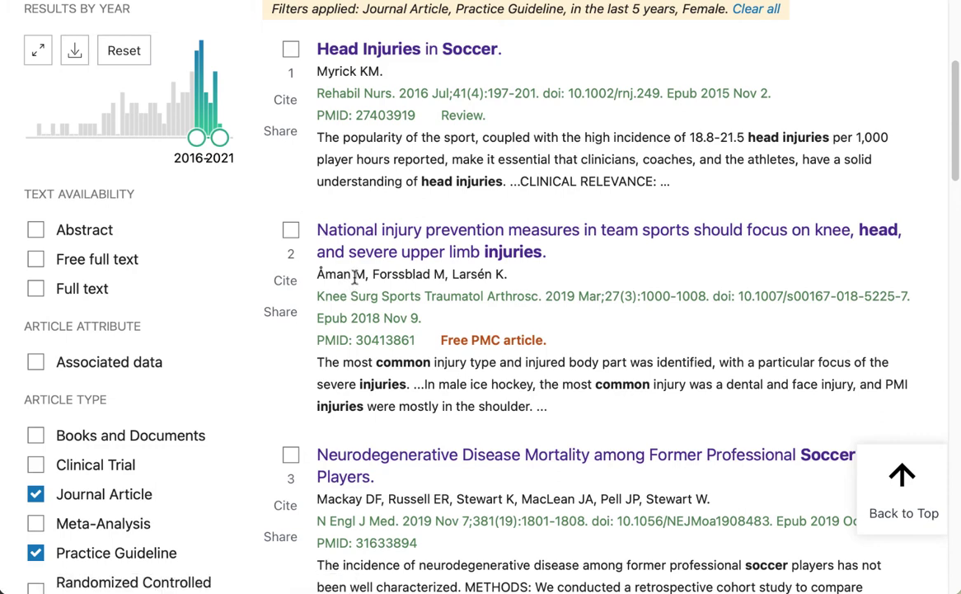
left_click(414, 236)
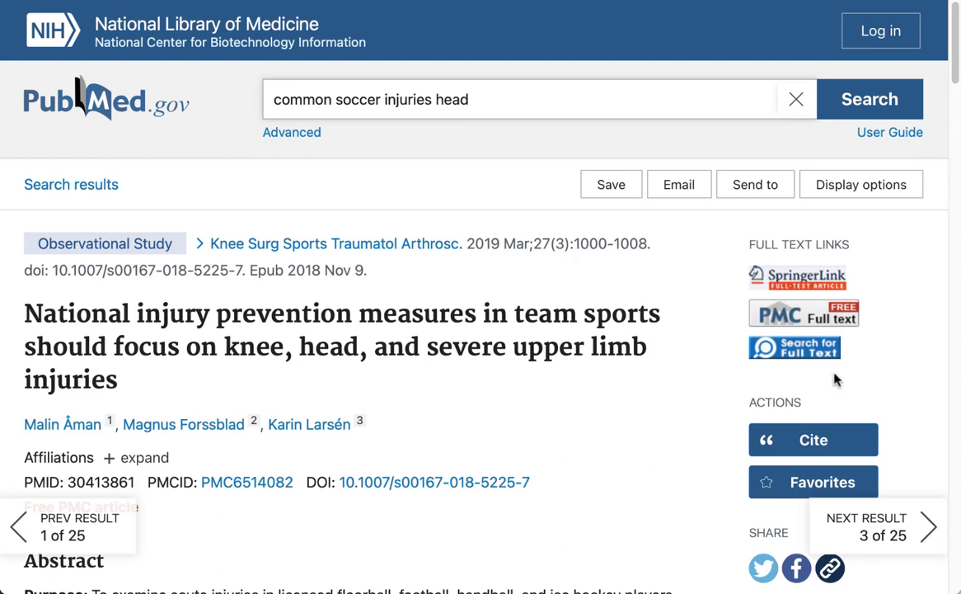
left_click(792, 353)
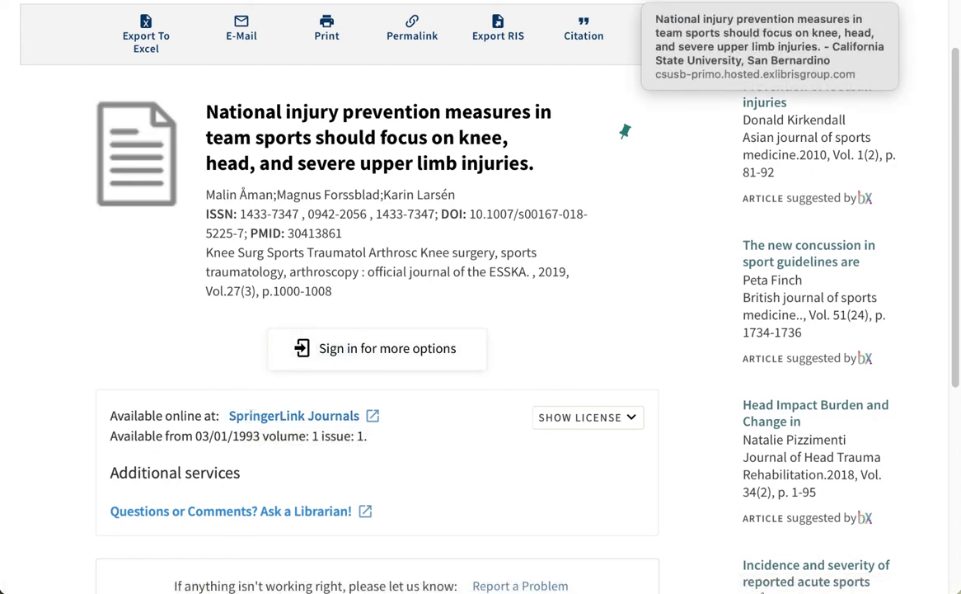
key("ctrl+shift+Tab")
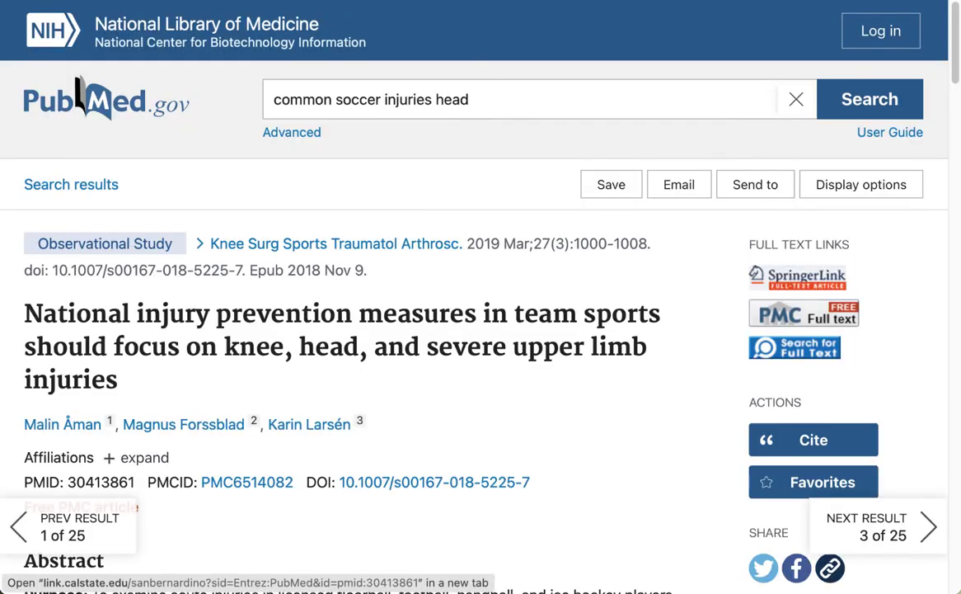
key("ctrl+shift+Tab")
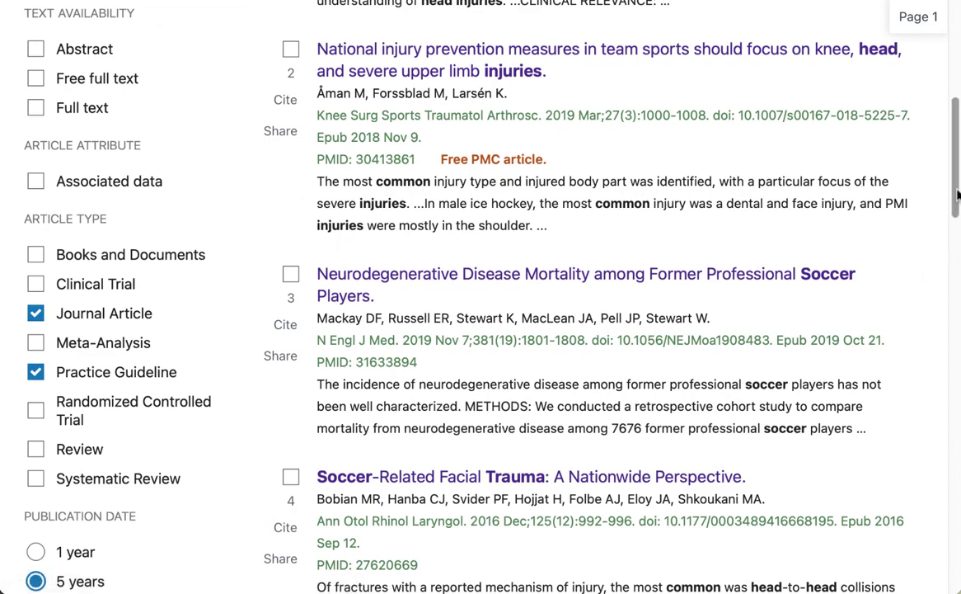
Step: Open "Nine-year study of US high school soccer injuries" and check its full text through the library and at BMJ
left_click_drag(955, 193, 955, 335)
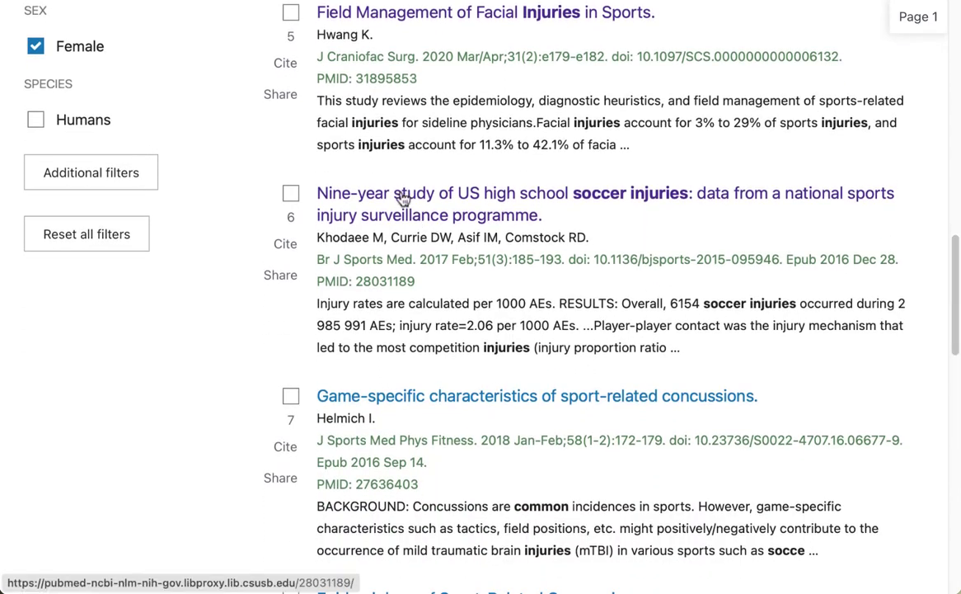
left_click(401, 198)
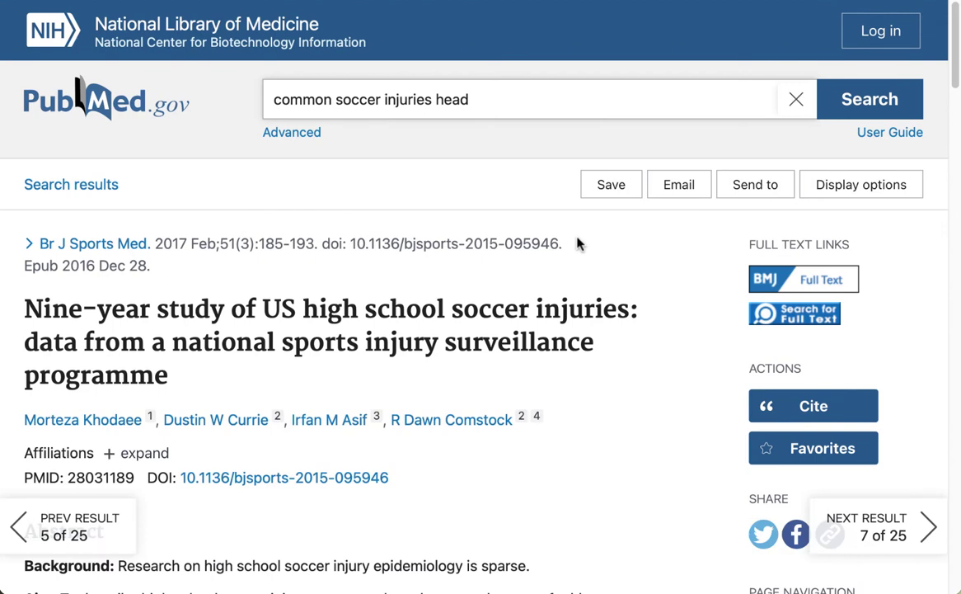
left_click(812, 330)
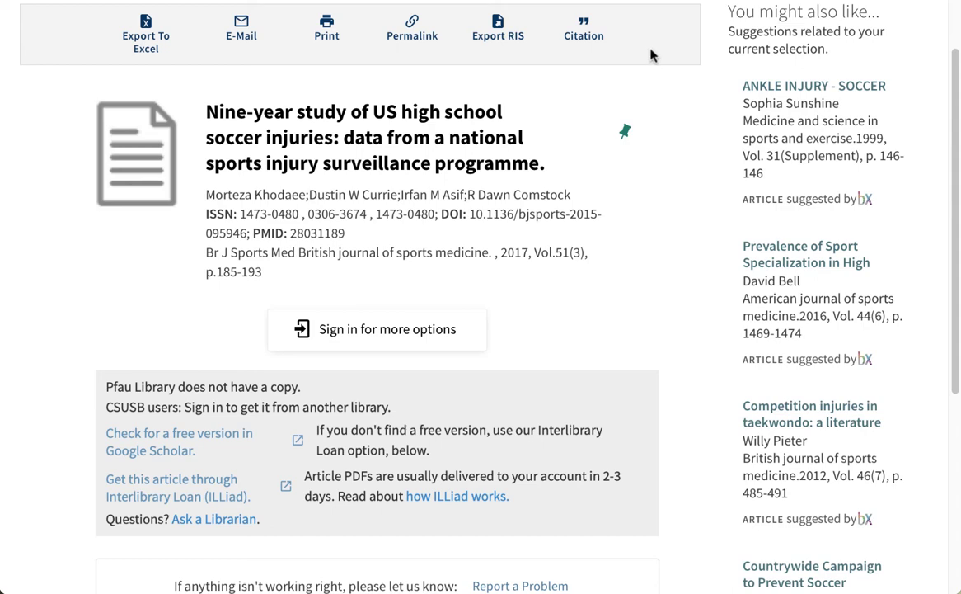
left_click(660, 1)
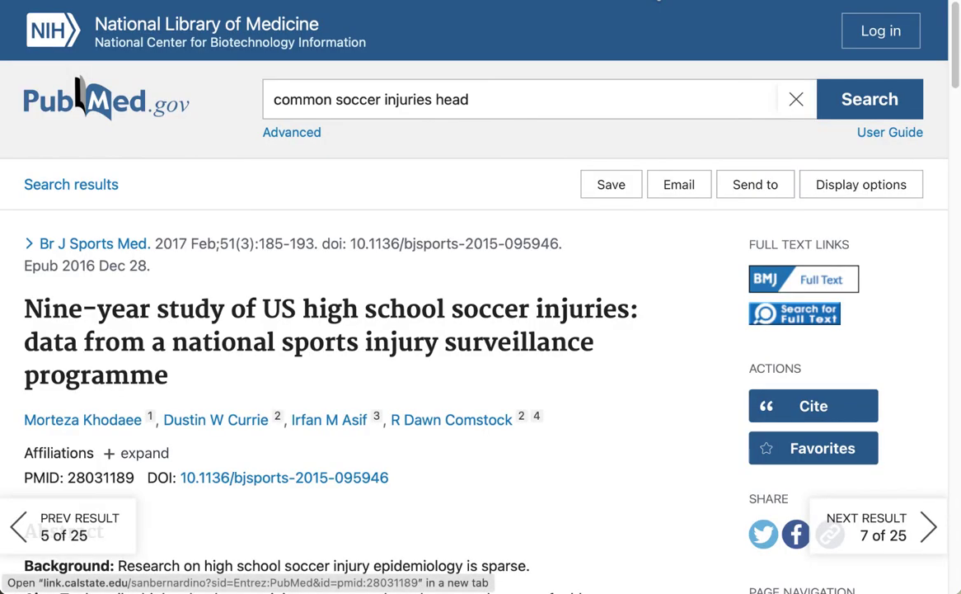
left_click(793, 286)
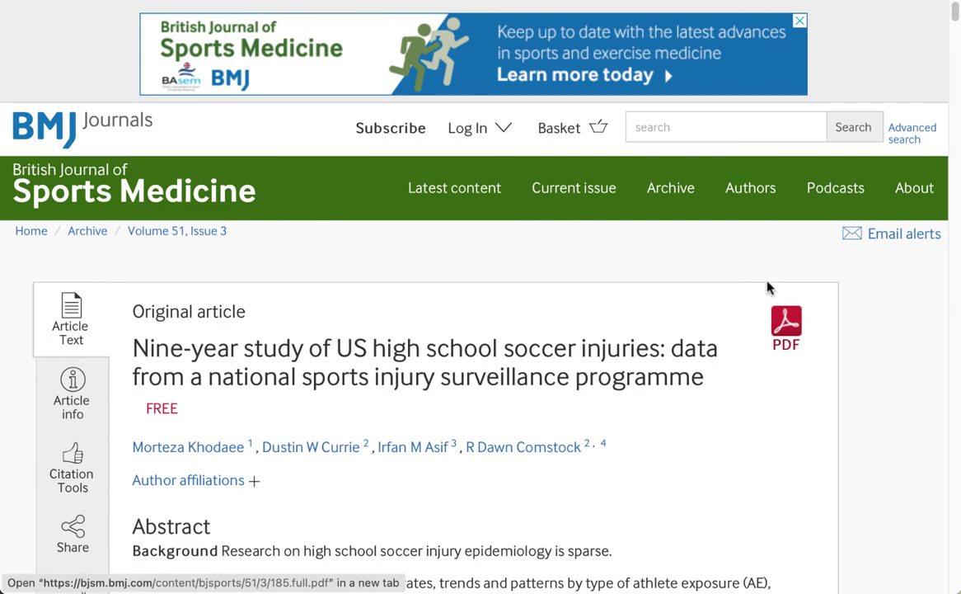
key("ctrl+w")
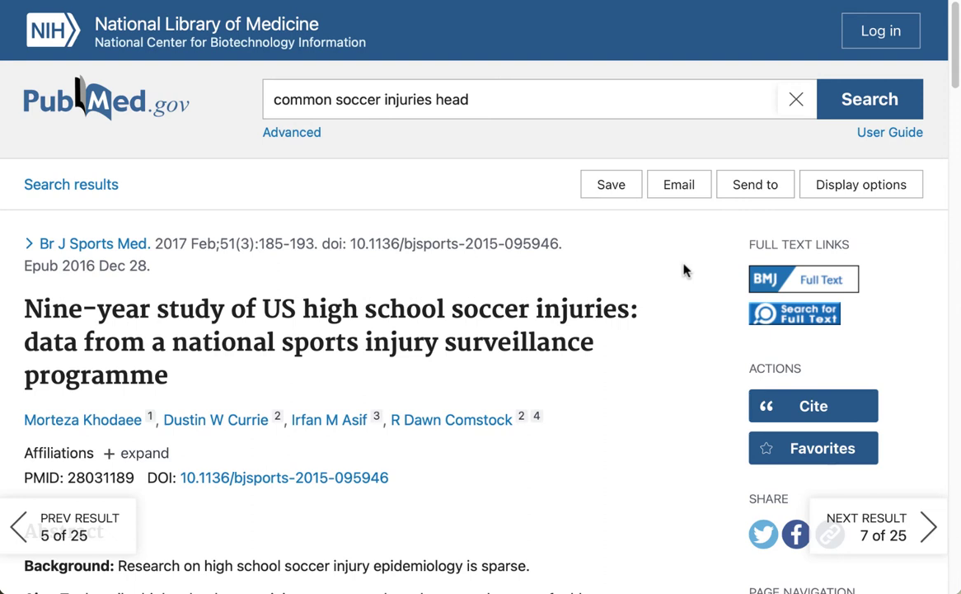
Step: Return to the PubMed home page and open the MeSH Database
left_click(82, 93)
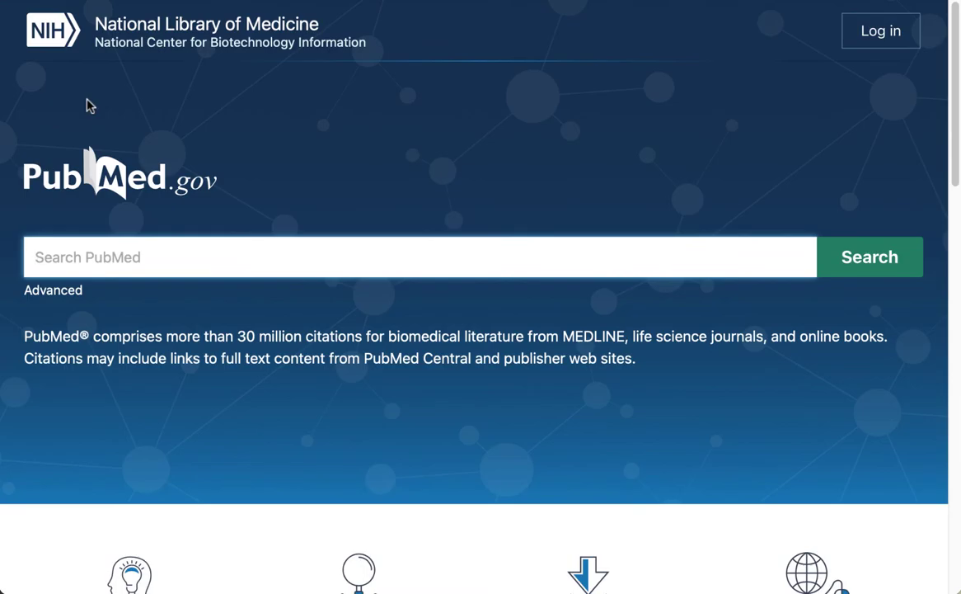
scroll(954, 148, "down", 1)
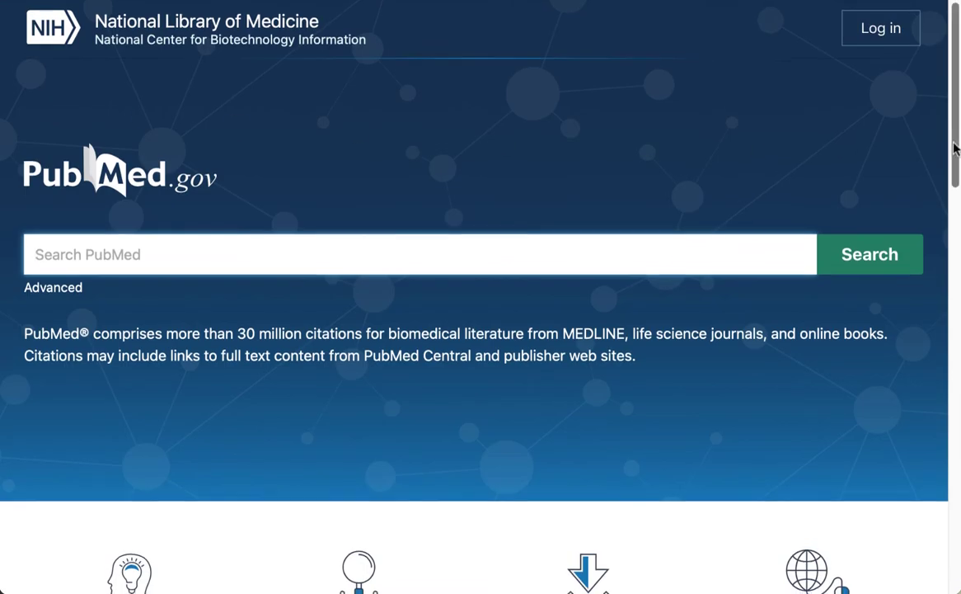
left_click_drag(955, 149, 959, 236)
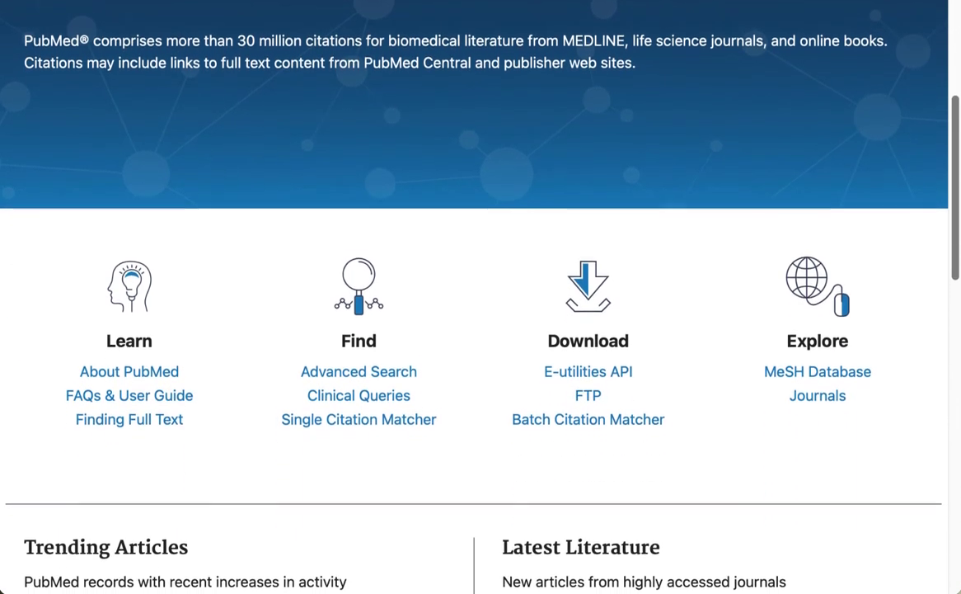
scroll(478, 296, "down", 5)
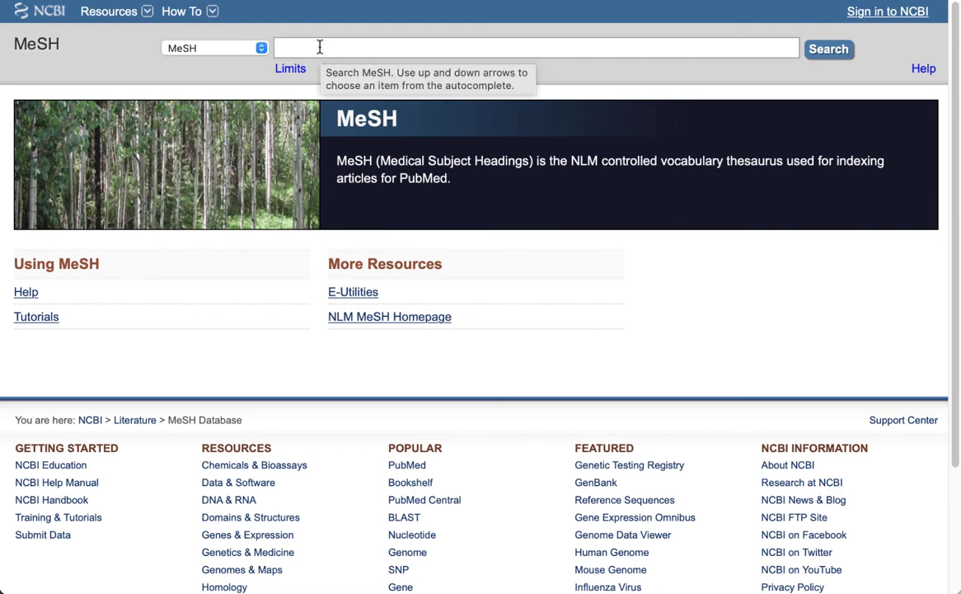
Step: Search MeSH for "exercise" and look through the matching headings
type("exer")
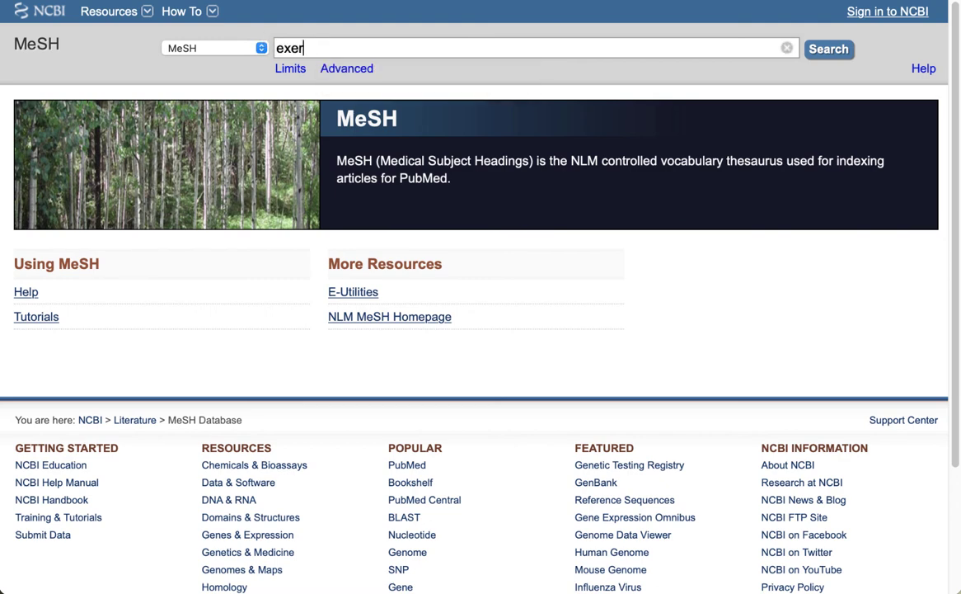
type("cise")
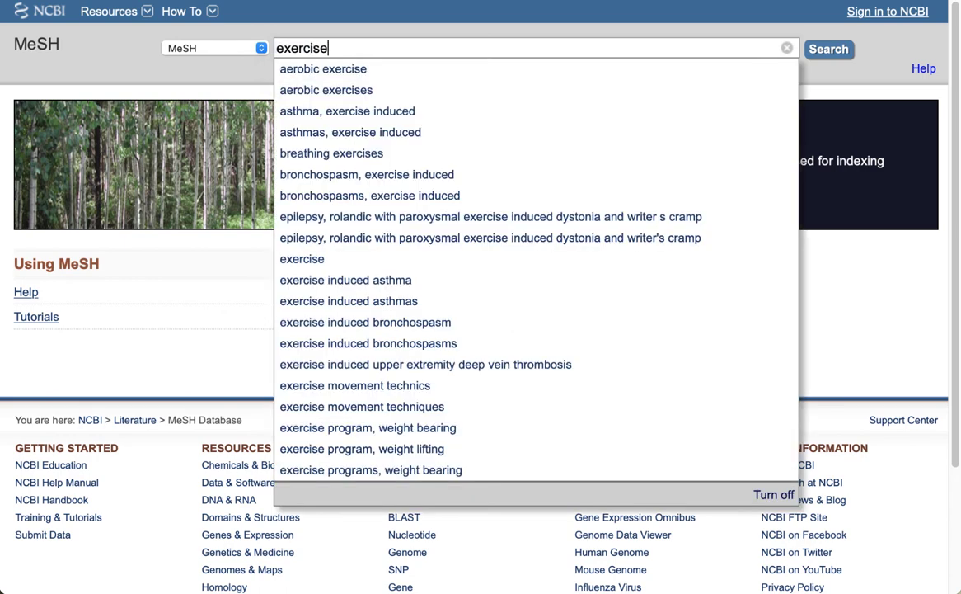
key("Return")
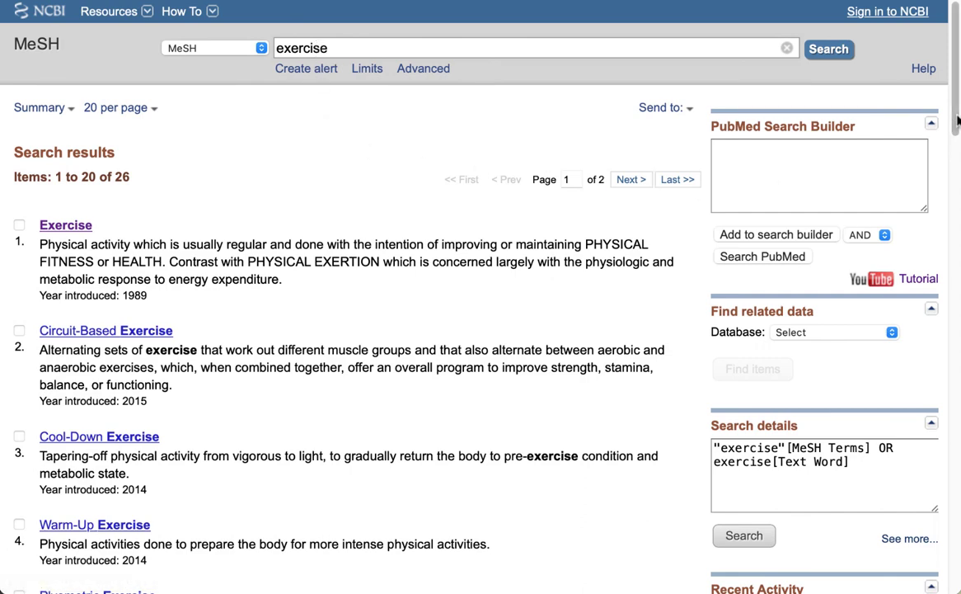
mouse_move(956, 122)
left_mouse_down()
mouse_move(958, 323)
mouse_move(958, 123)
left_mouse_up()
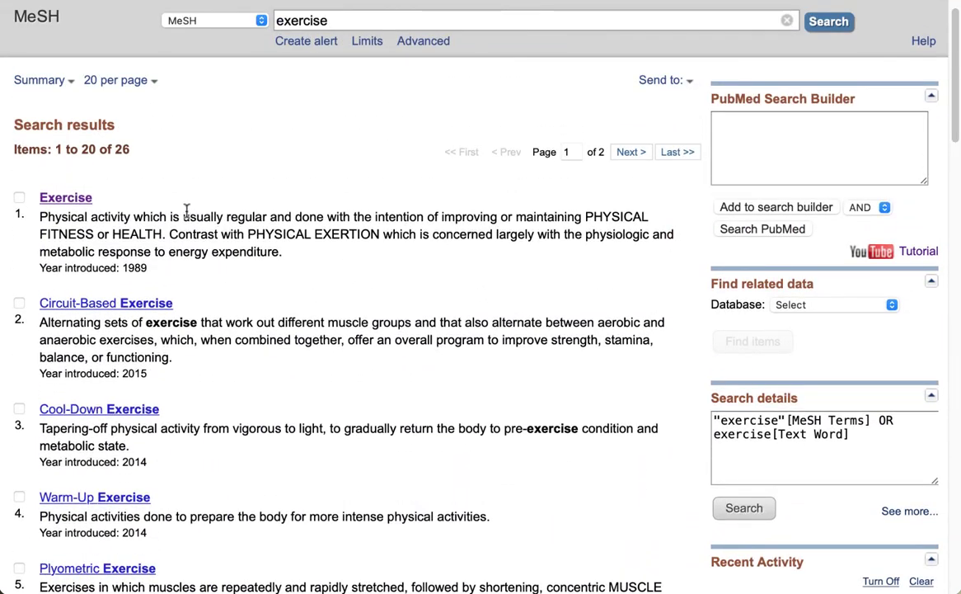
Step: Add the Exercise heading with its standards subheading to the PubMed search builder and run the search in PubMed
left_click(71, 200)
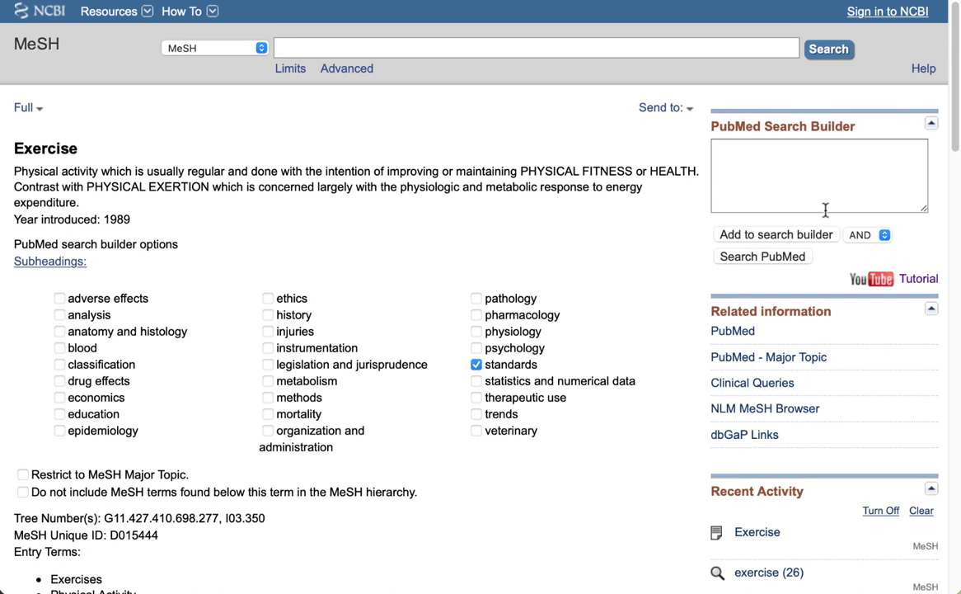
left_click(777, 236)
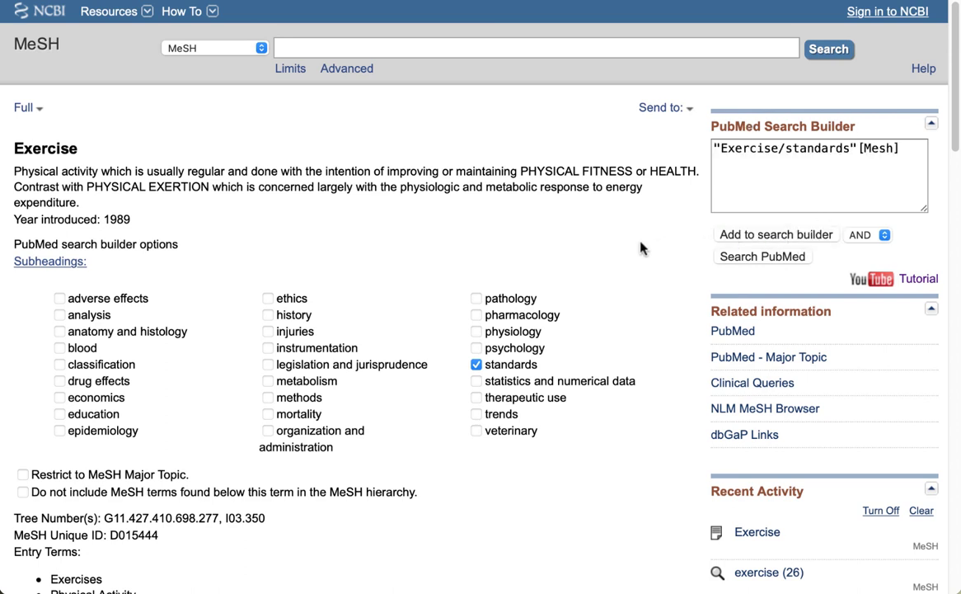
left_click(769, 259)
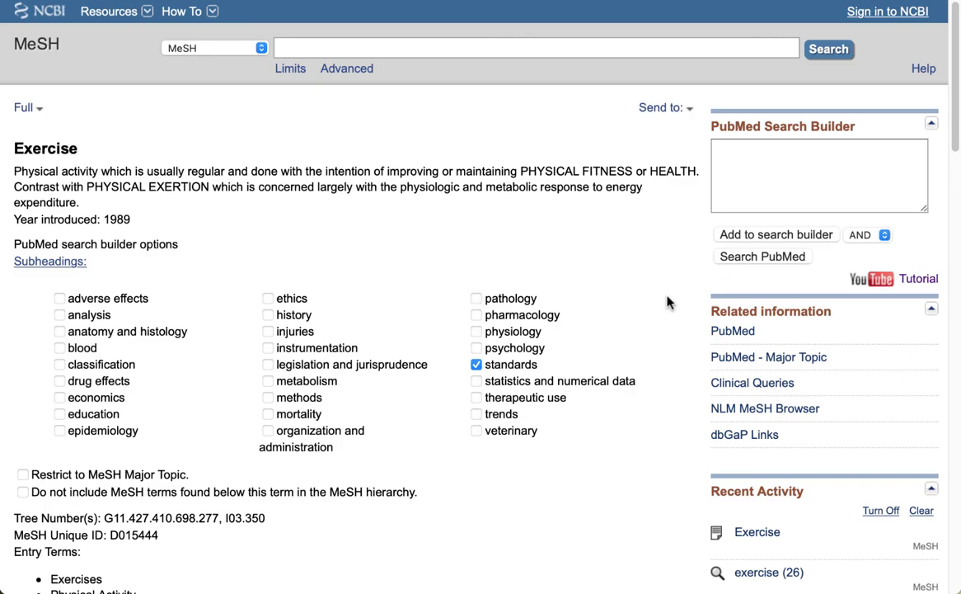
scroll(670, 303, "down", 2)
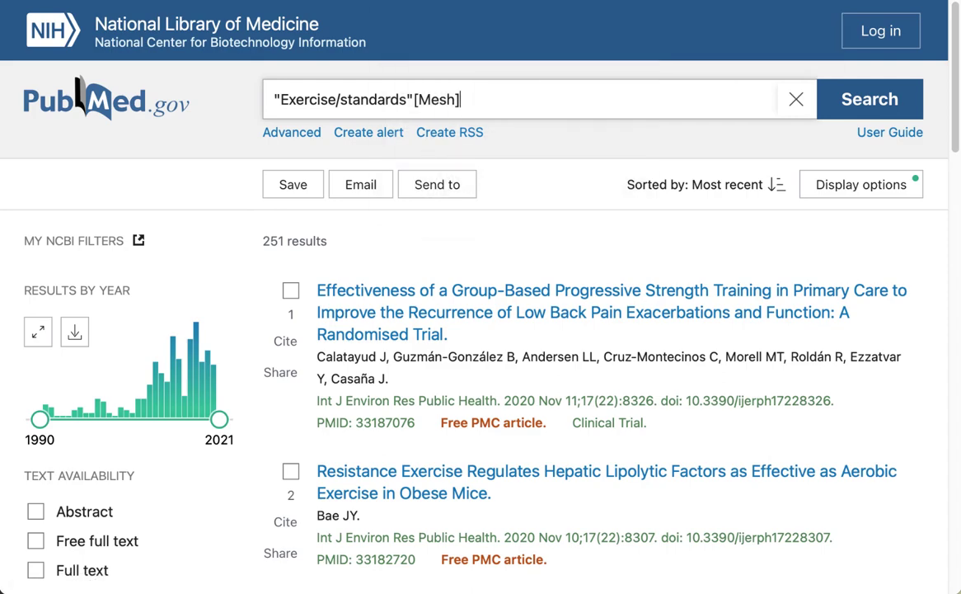
Step: Return to the MeSH Database and search for "back pain"
key("ctrl+Tab")
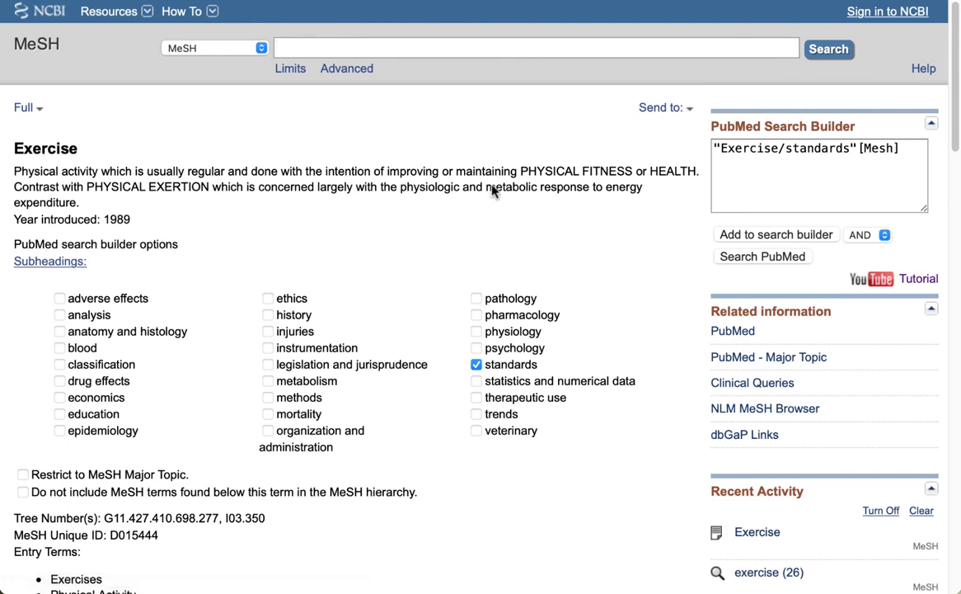
type("back pa")
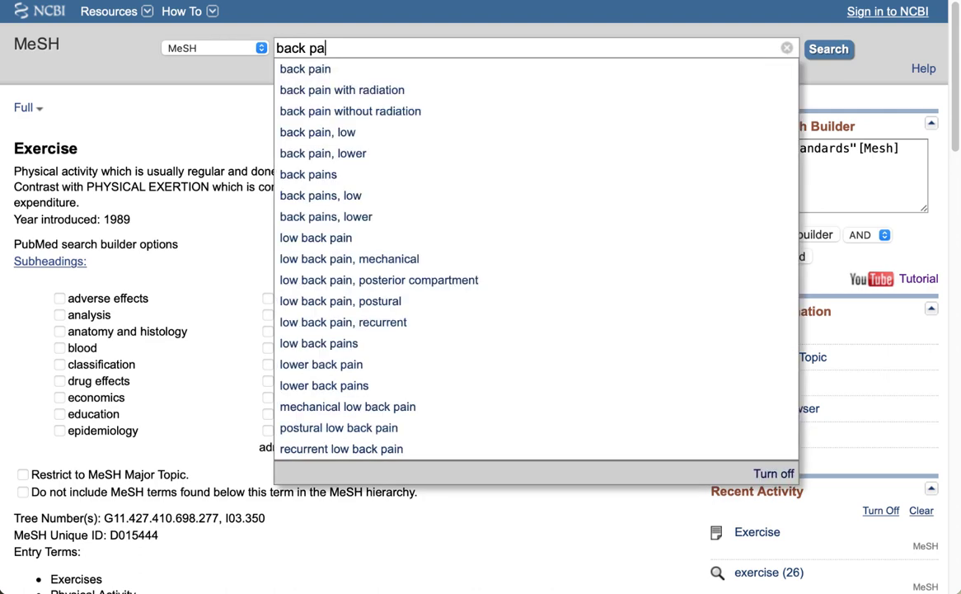
type("in")
key("Escape")
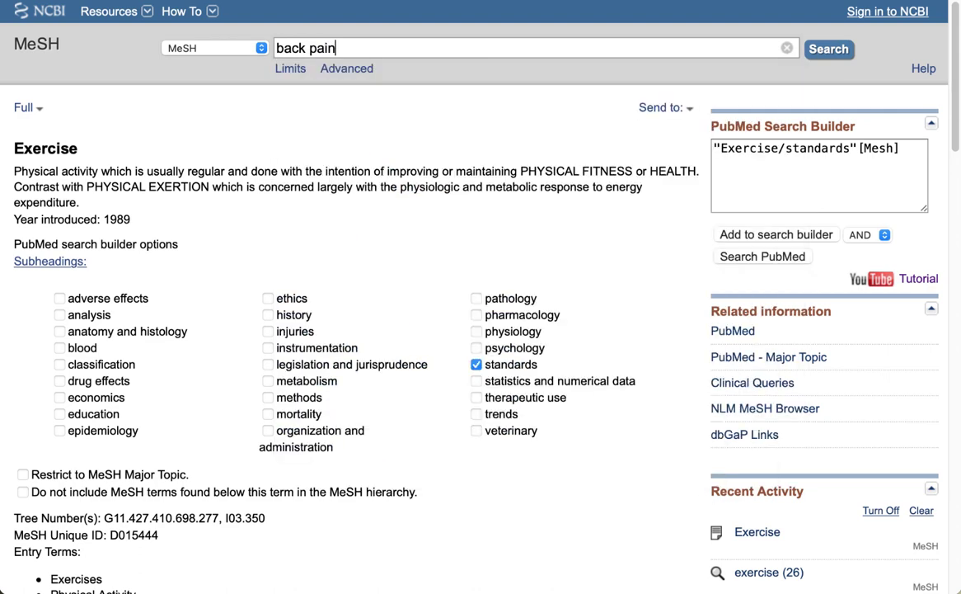
key("Return")
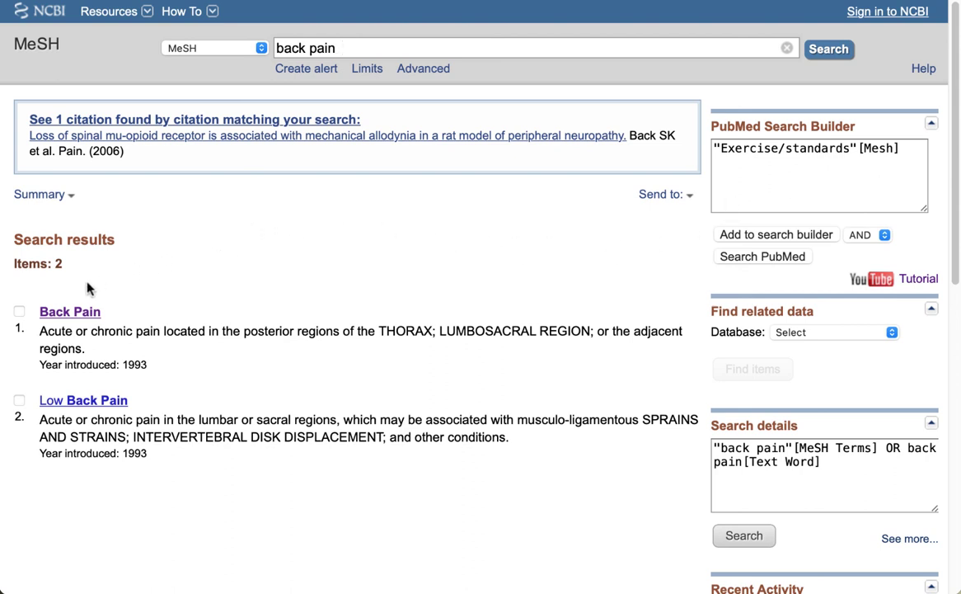
Step: Add the Back Pain heading to the search builder, combined with Exercise/standards using AND, and search PubMed
left_click(231, 312)
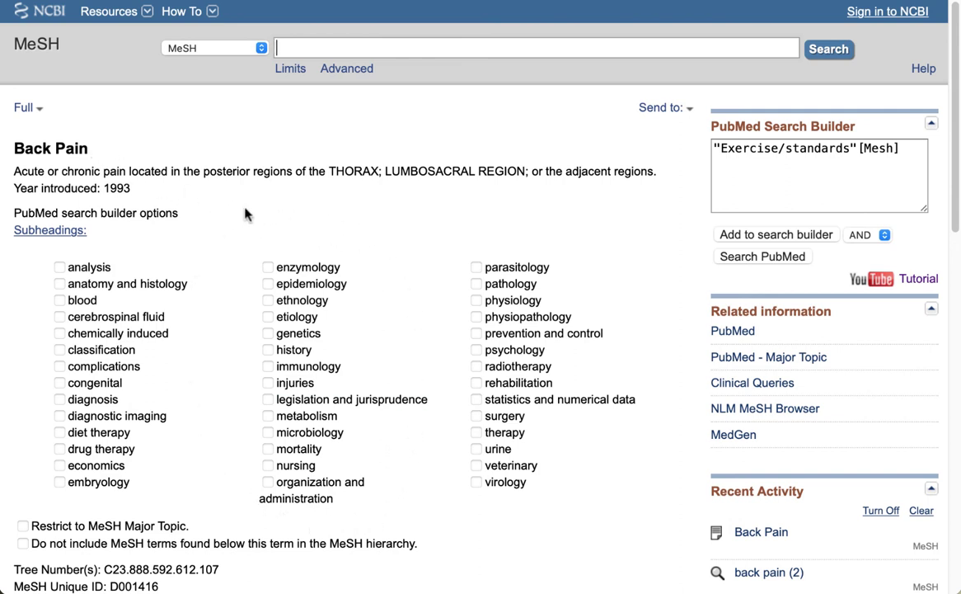
left_click(717, 235)
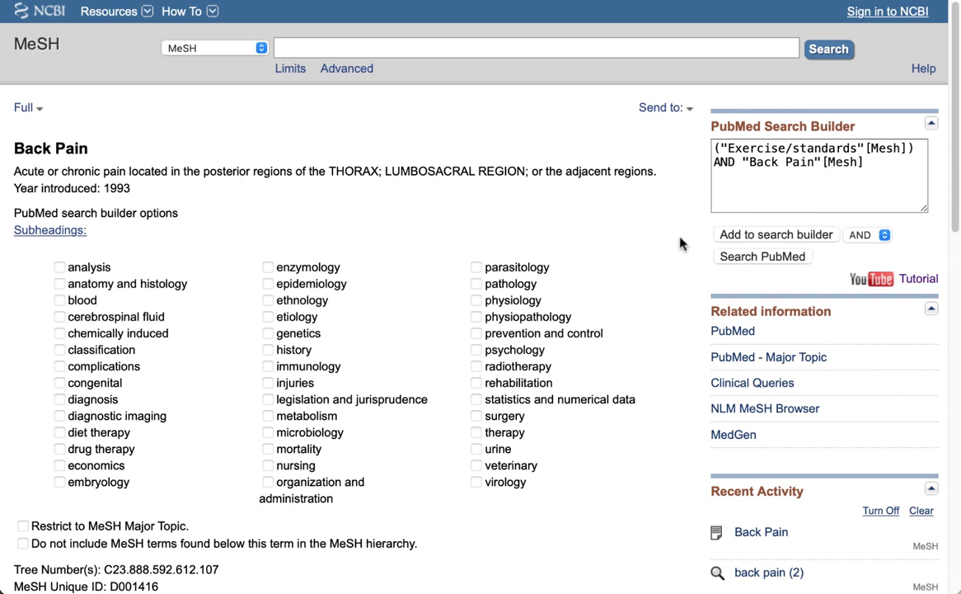
left_click(754, 259)
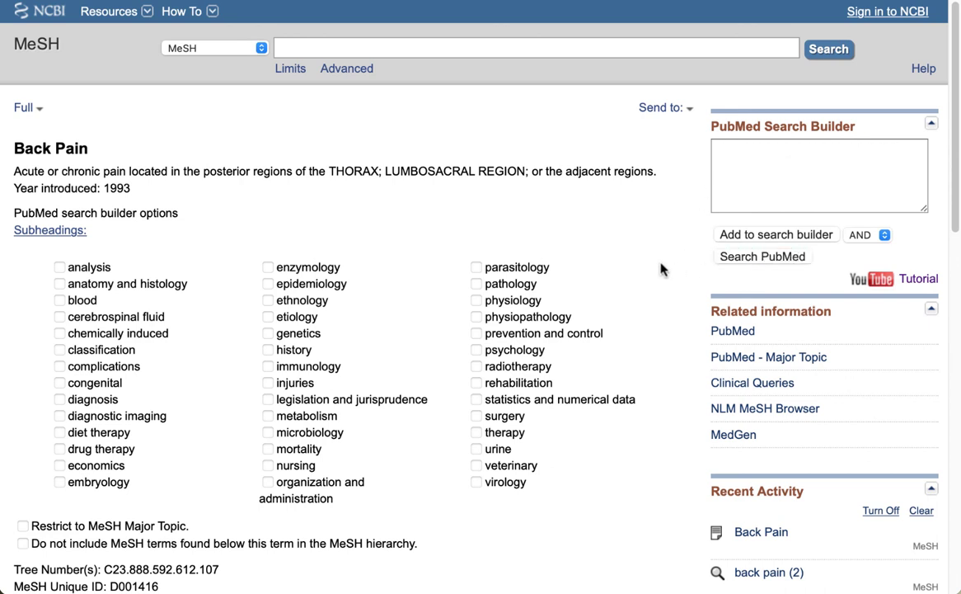